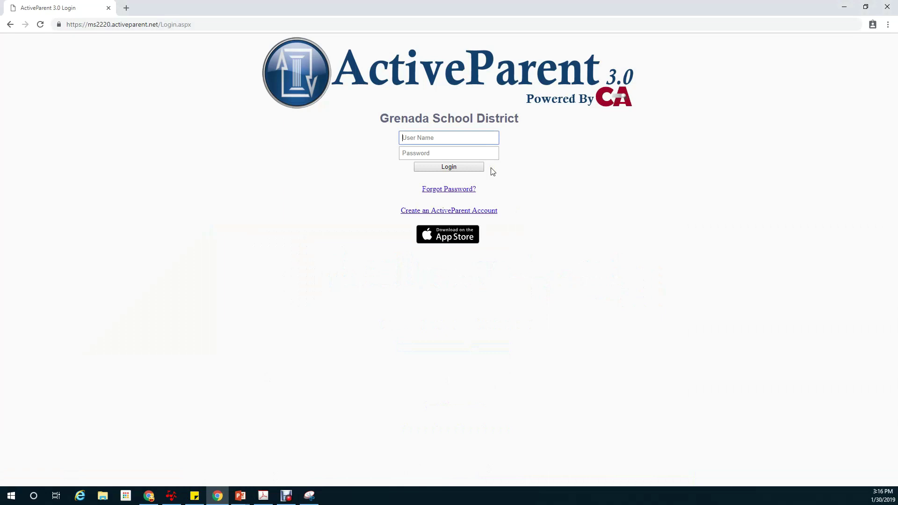
# - Sign in with the parent account's e-mail and password, then open Online Student Registration
pyautogui.write('none@none.com')
pyautogui.press('Tab')
pyautogui.write('•••')
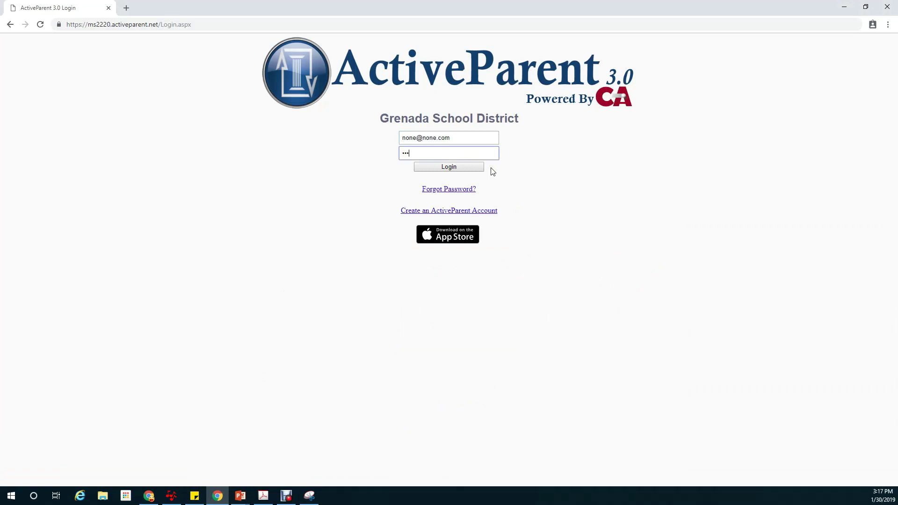
pyautogui.write('•••••')
pyautogui.press('Return')
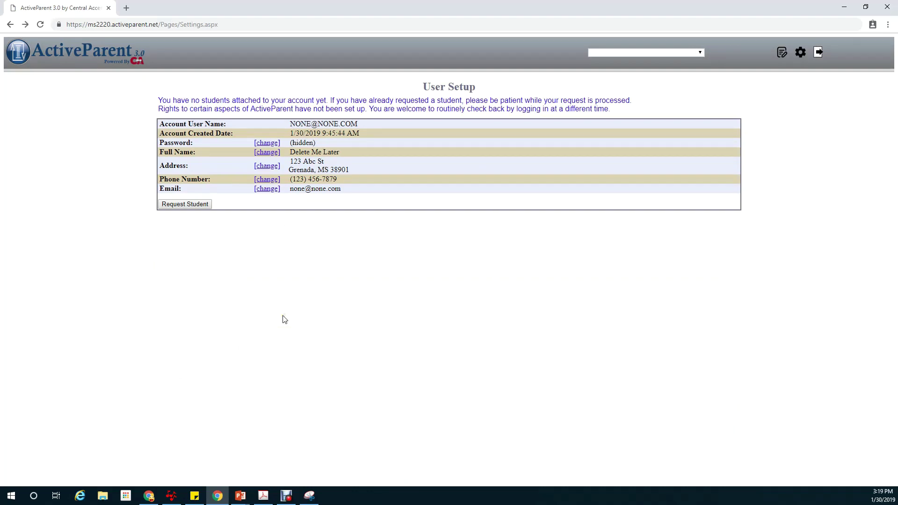
pyautogui.click(782, 55)
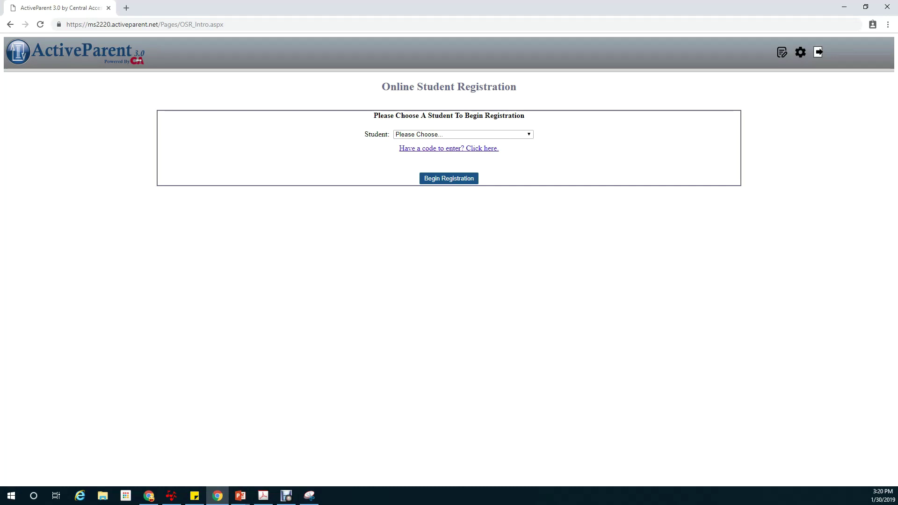
# - Enter and redeem the student's 12-digit ActiveCode, confirming the one-time use
pyautogui.click(449, 149)
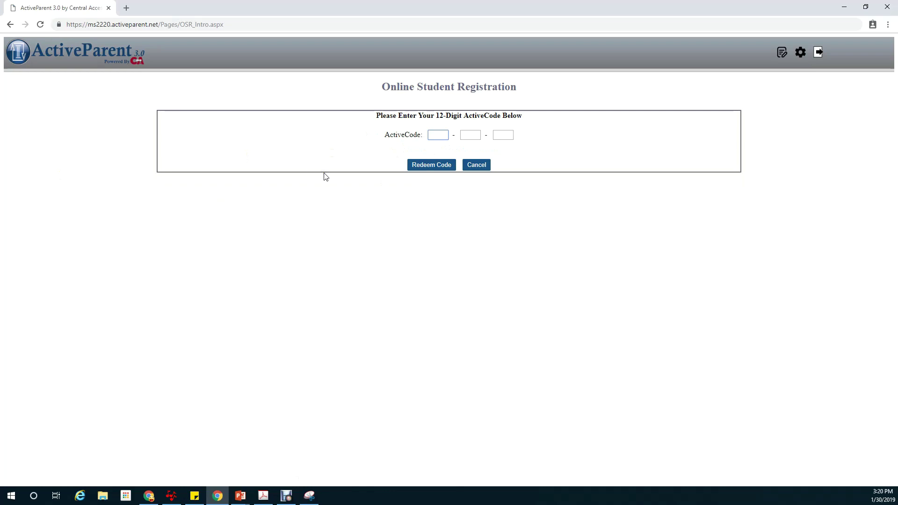
pyautogui.click(432, 165)
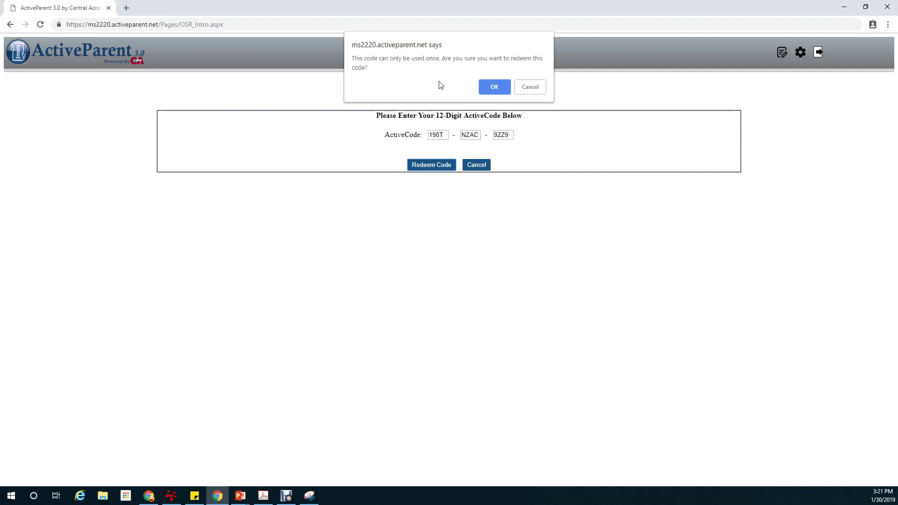
pyautogui.click(494, 88)
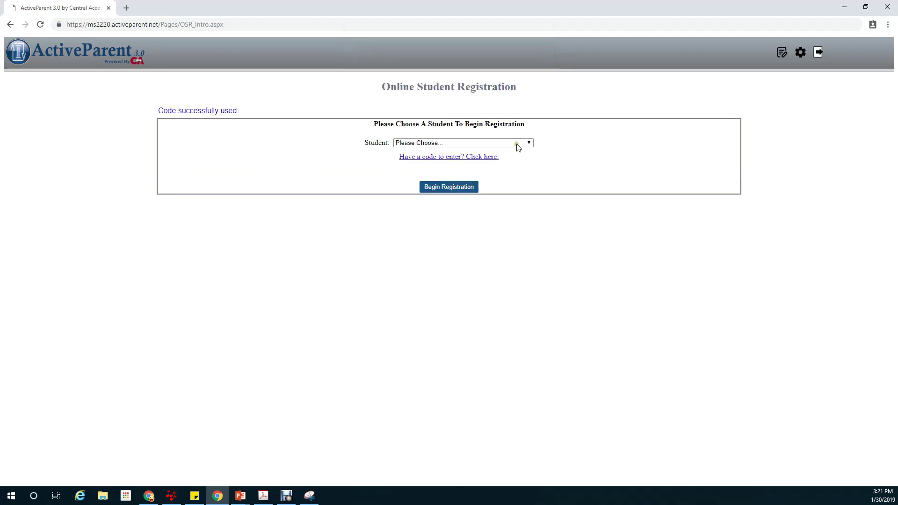
# - Select the new student from the list and continue into their registration form
pyautogui.click(517, 143)
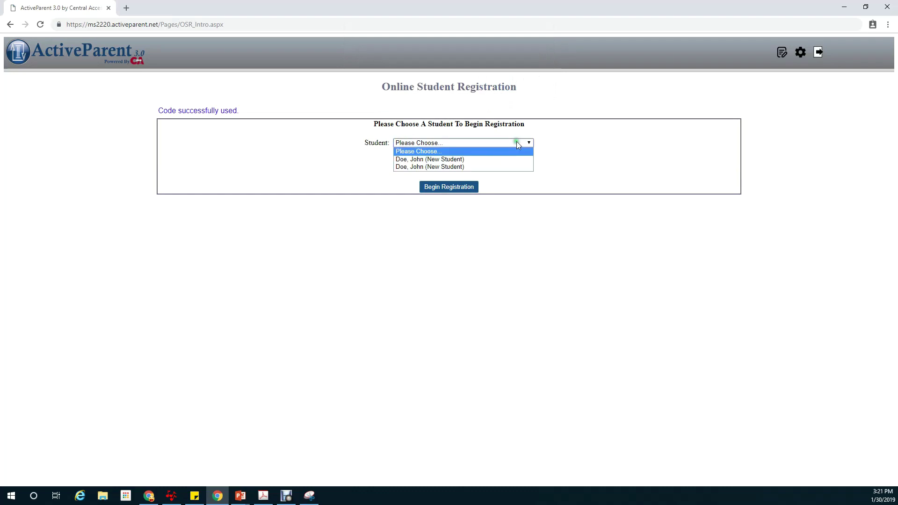
pyautogui.click(509, 167)
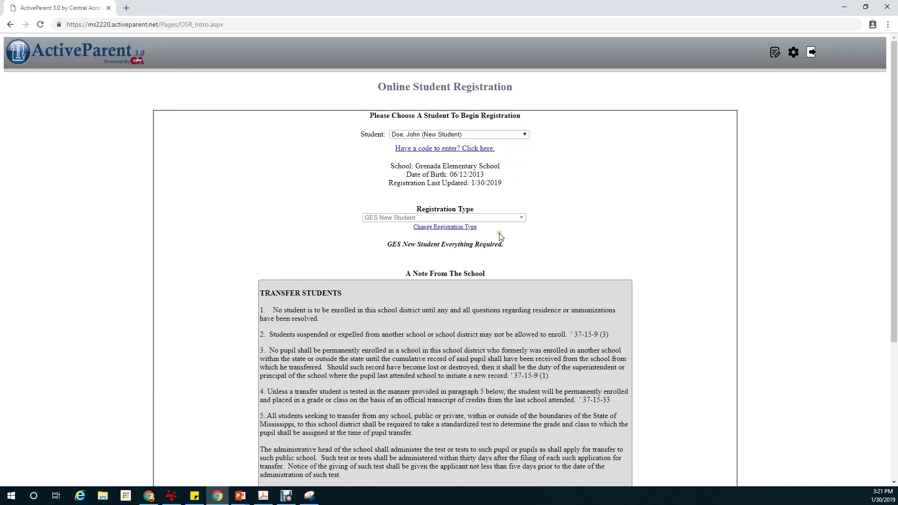
pyautogui.scroll(-4, 500, 235)
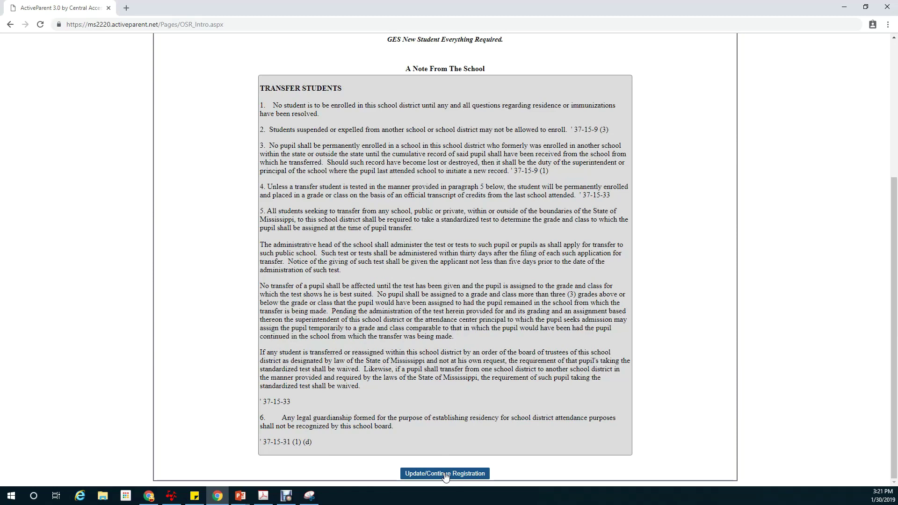
pyautogui.click(444, 474)
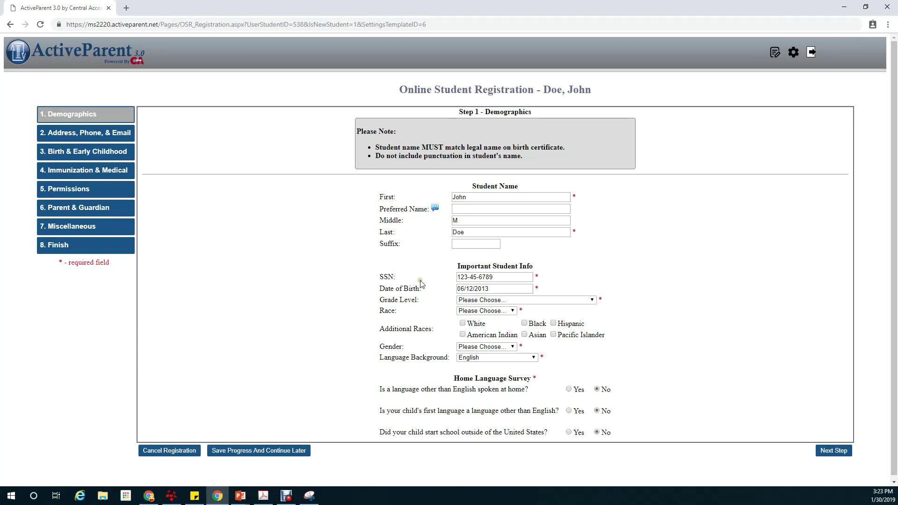
# - Set grade Incoming Kindergarten, race White, gender Male, keep English, and advance to Residency Info
pyautogui.click(521, 301)
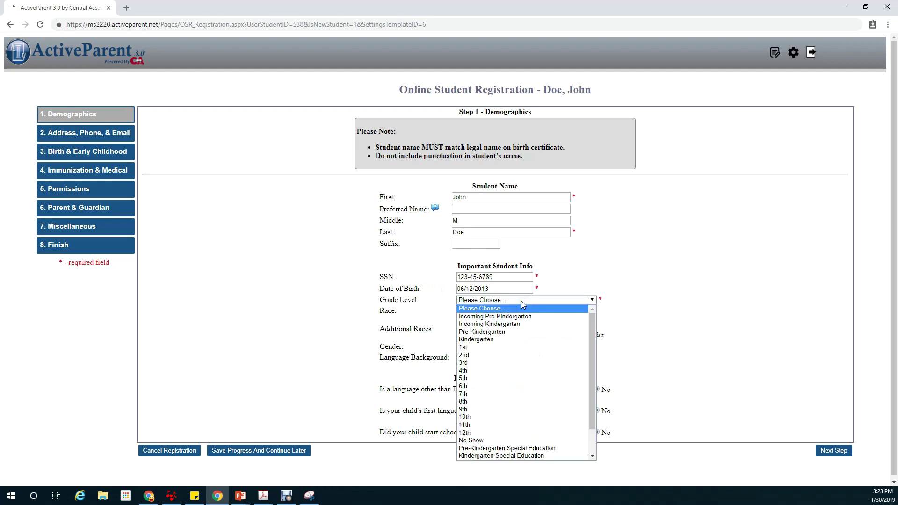
pyautogui.click(523, 326)
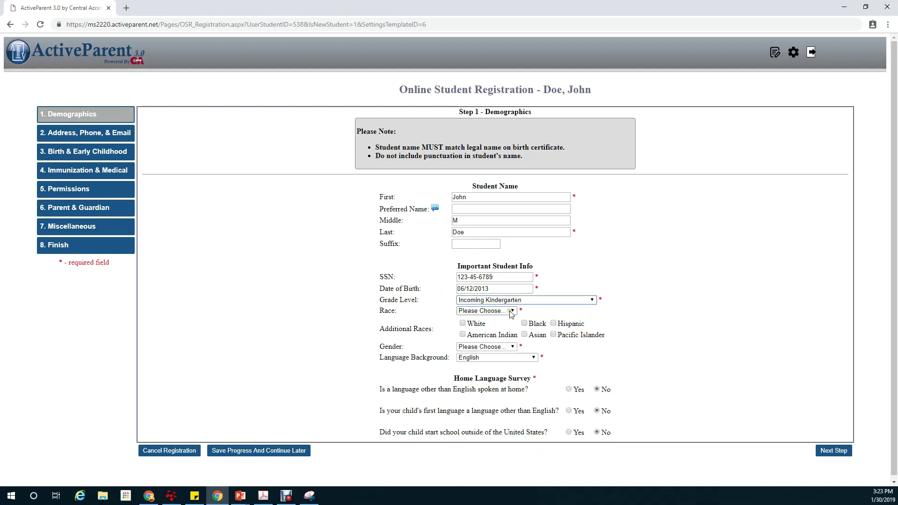
pyautogui.click(509, 312)
pyautogui.click(499, 328)
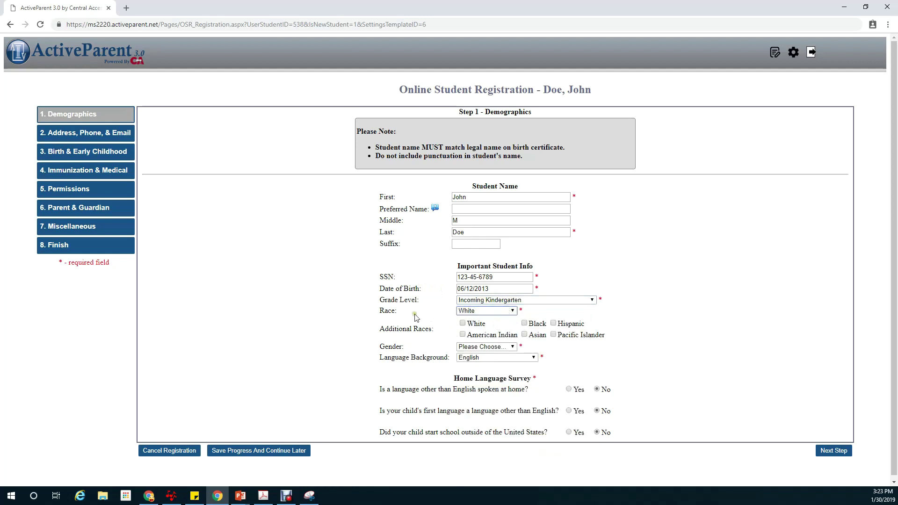
pyautogui.click(500, 351)
pyautogui.click(491, 369)
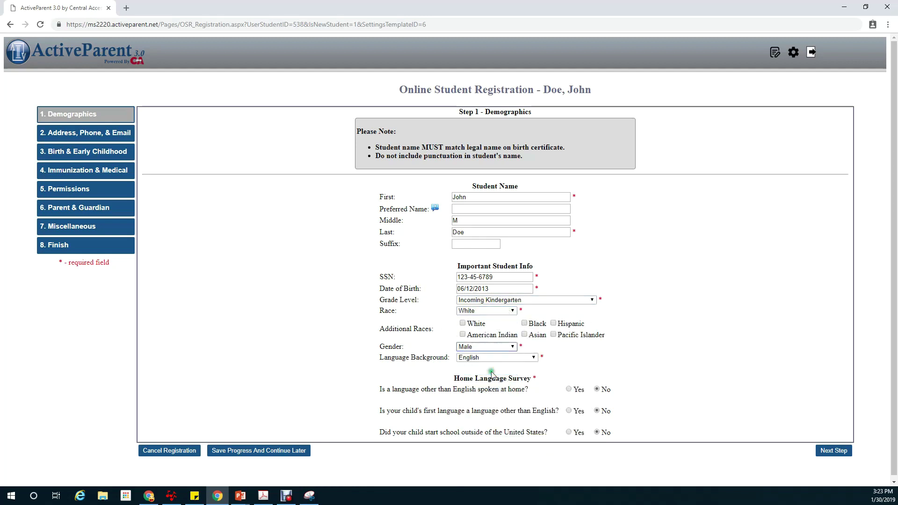
pyautogui.click(501, 358)
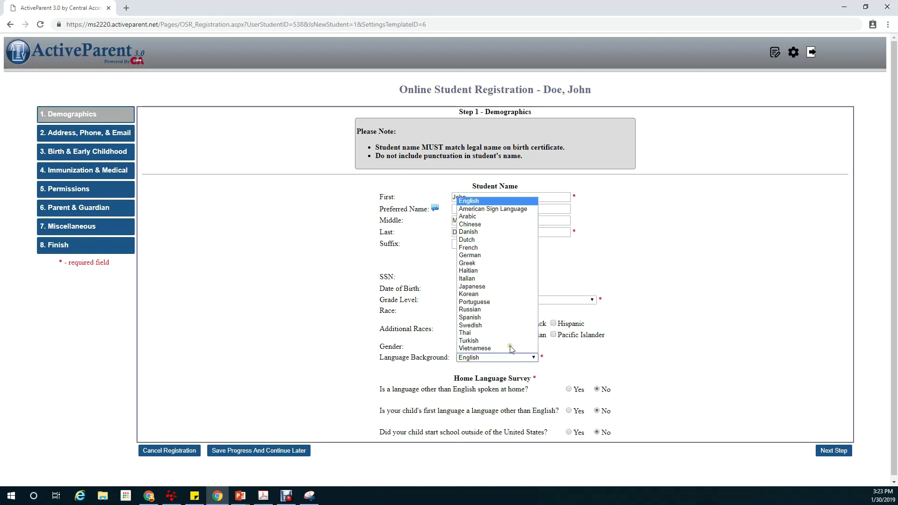
pyautogui.click(501, 202)
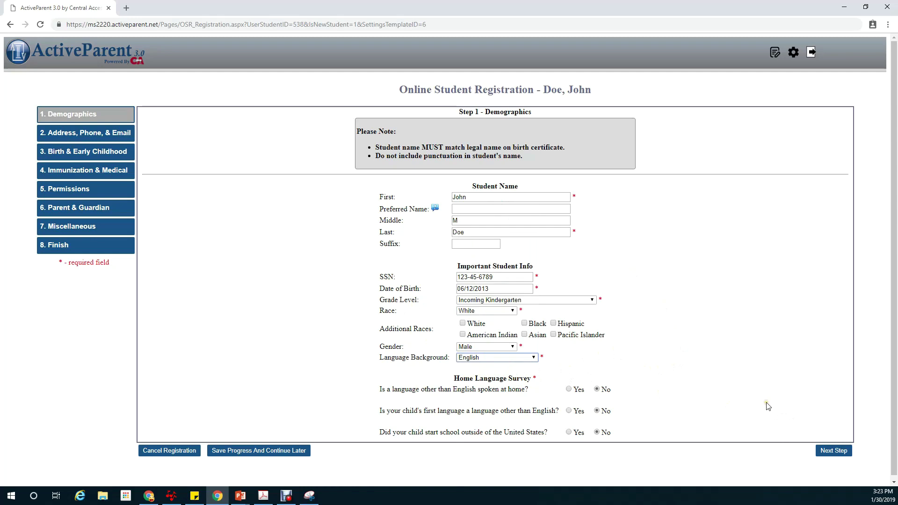
pyautogui.click(831, 451)
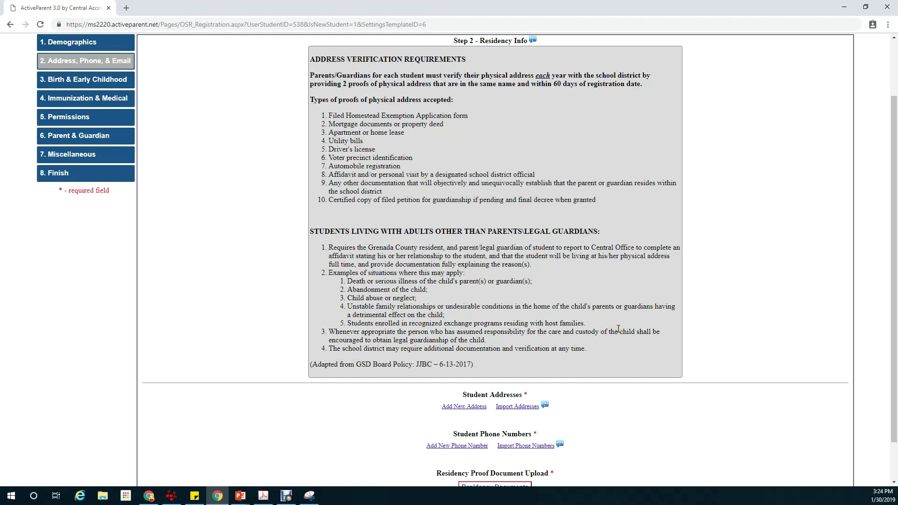
# - Start a new student address and fill in its street, city and zip code
pyautogui.scroll(-1, 618, 329)
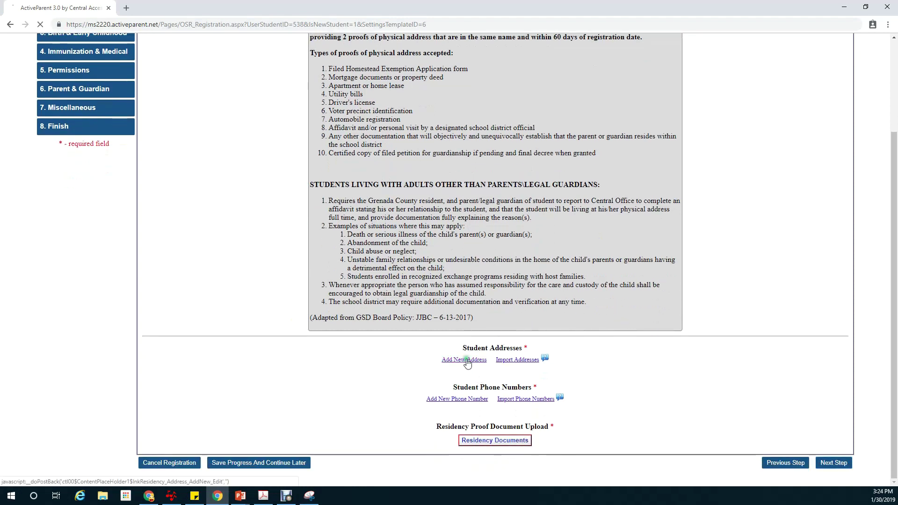
pyautogui.click(466, 360)
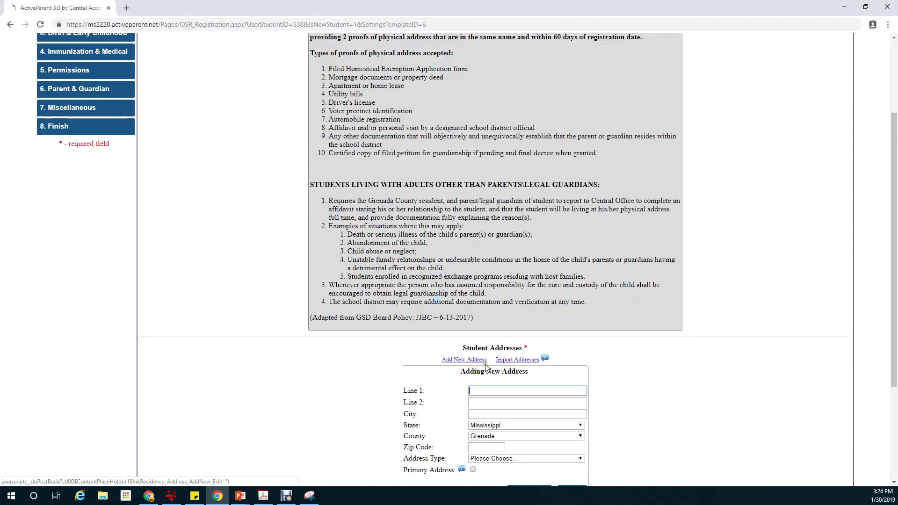
pyautogui.write('123')
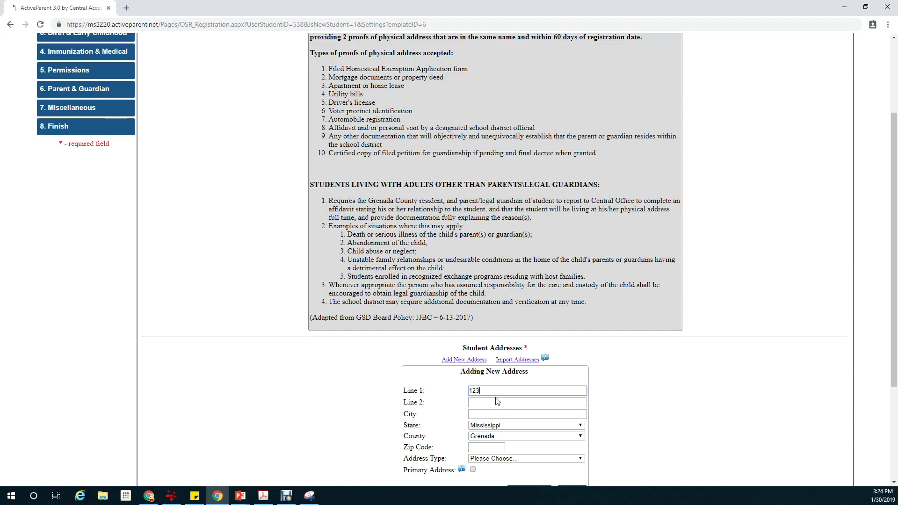
pyautogui.write(' Abc St')
pyautogui.press('Tab')
pyautogui.press('Tab')
pyautogui.write('Grenada')
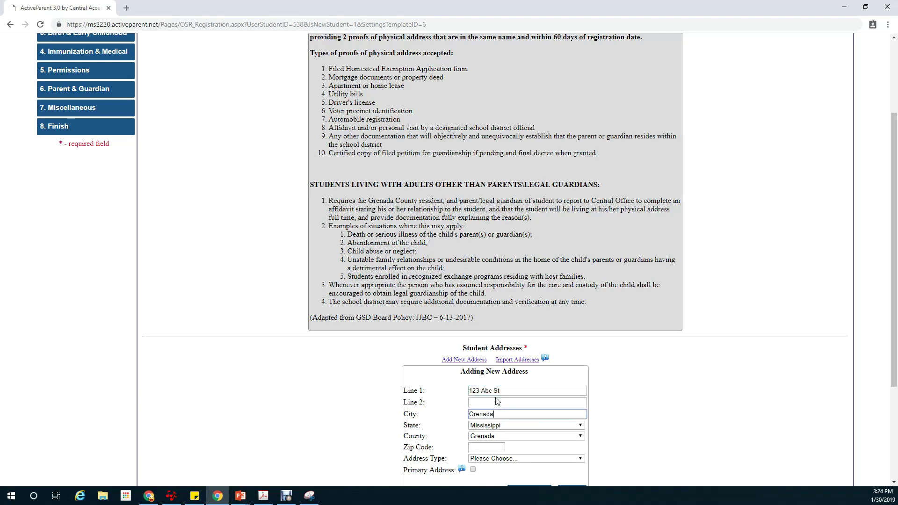
pyautogui.press('Tab')
pyautogui.press('Tab')
pyautogui.press('Tab')
pyautogui.write('38901')
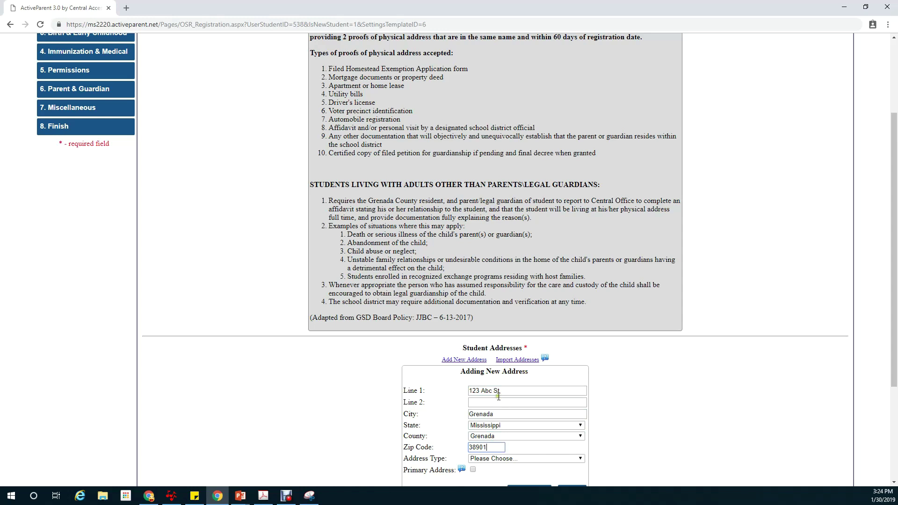
# - Mark the address as primary, set its type to Residence Address, and save it
pyautogui.scroll(-2, 523, 400)
pyautogui.scroll(-1, 523, 399)
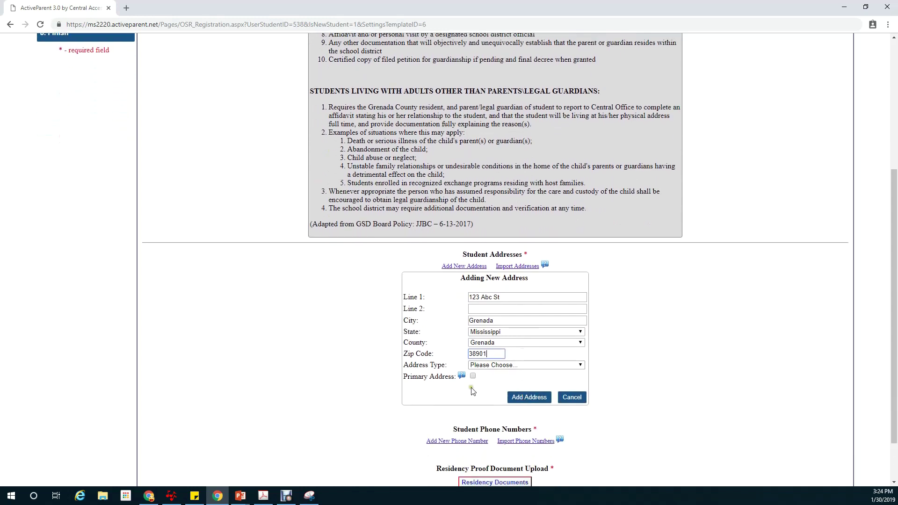
pyautogui.click(473, 376)
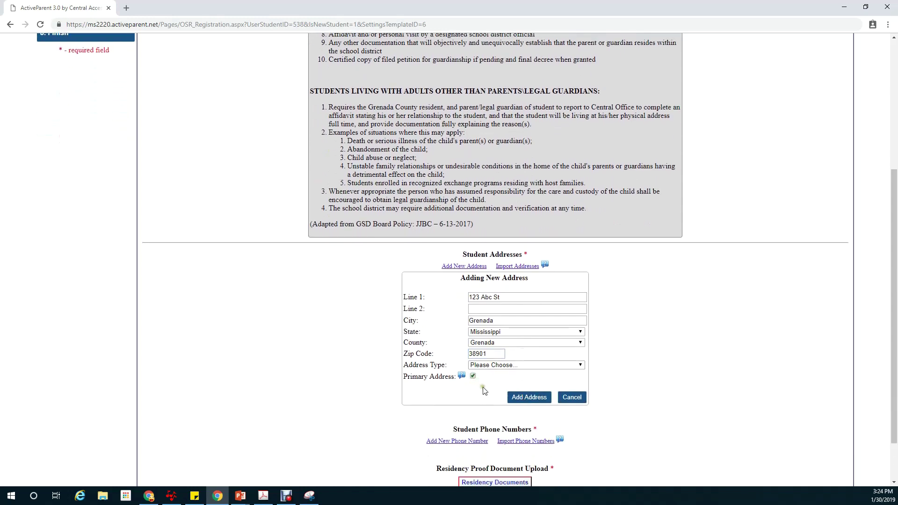
pyautogui.click(533, 398)
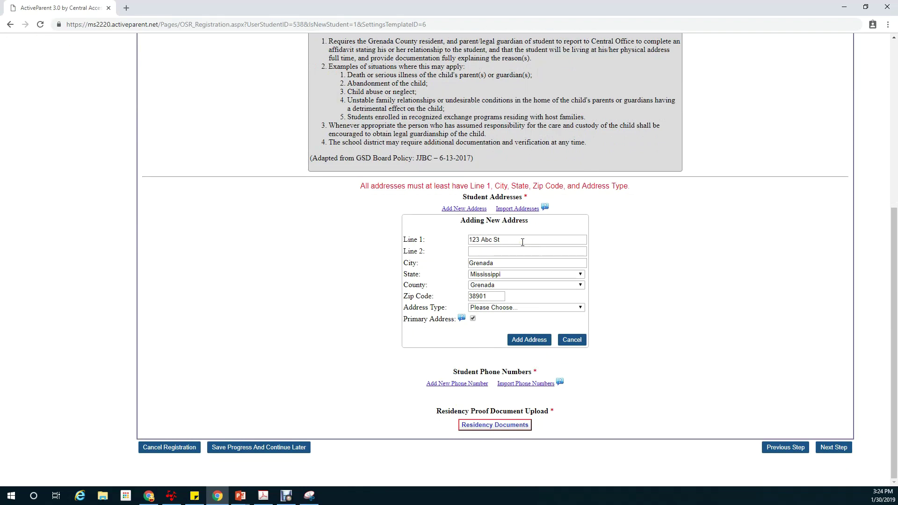
pyautogui.click(522, 309)
pyautogui.click(519, 323)
pyautogui.click(527, 340)
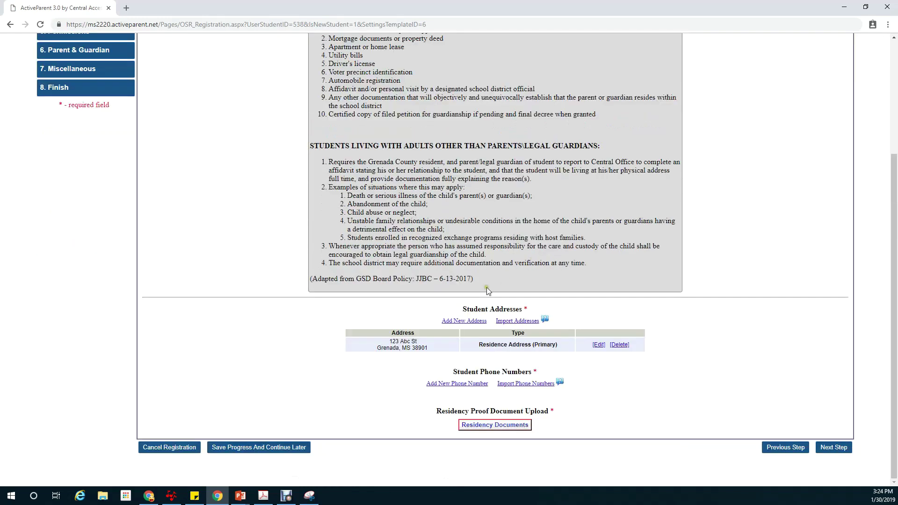
# - Add the student's phone number as a primary cellular phone
pyautogui.click(470, 383)
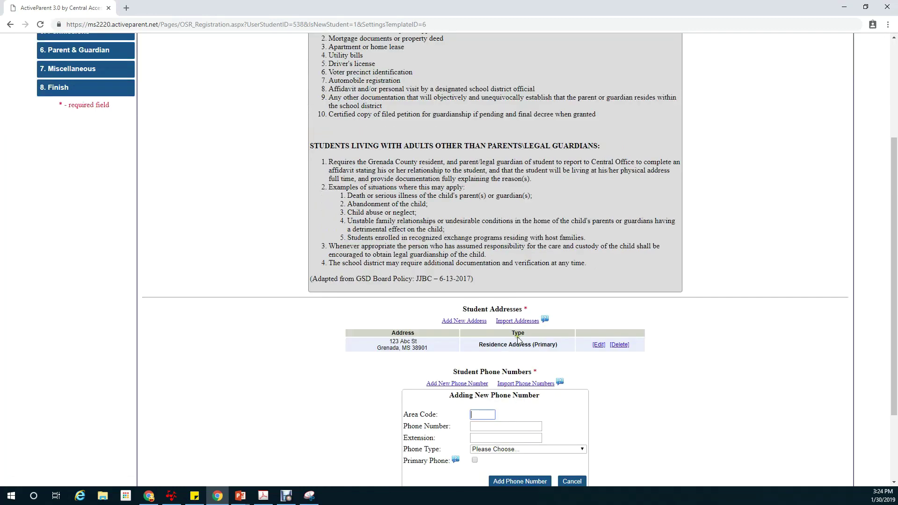
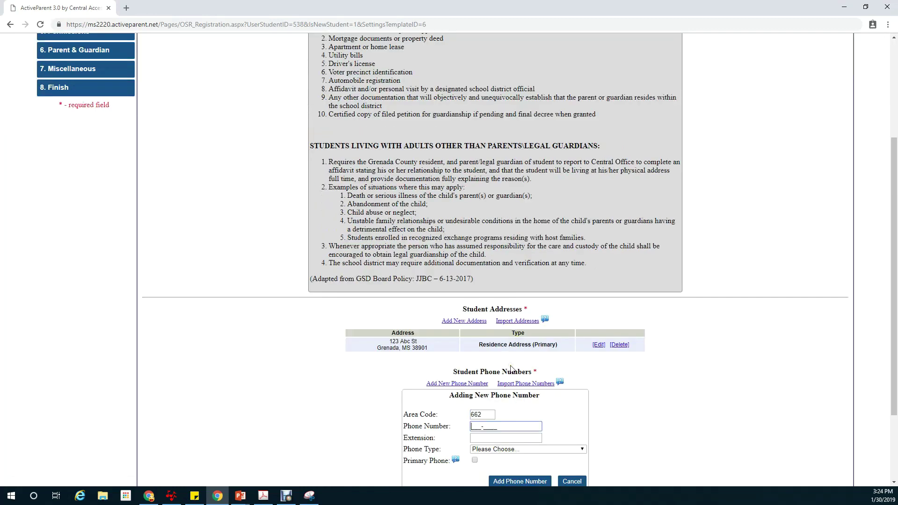
pyautogui.scroll(-2, 504, 370)
pyautogui.click(503, 357)
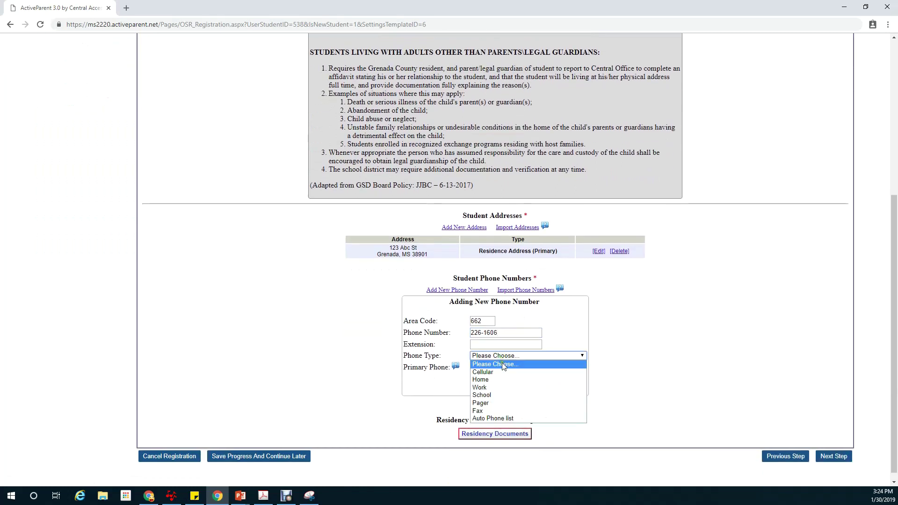
pyautogui.click(500, 373)
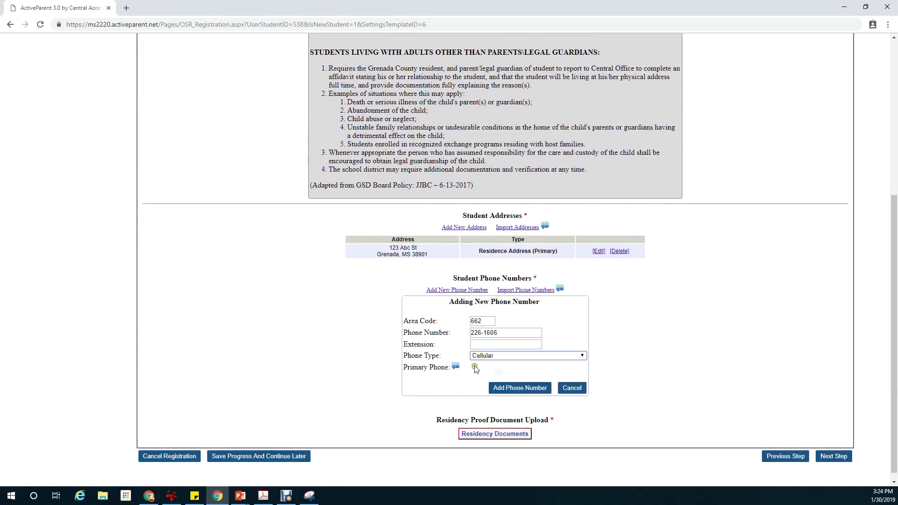
pyautogui.click(516, 393)
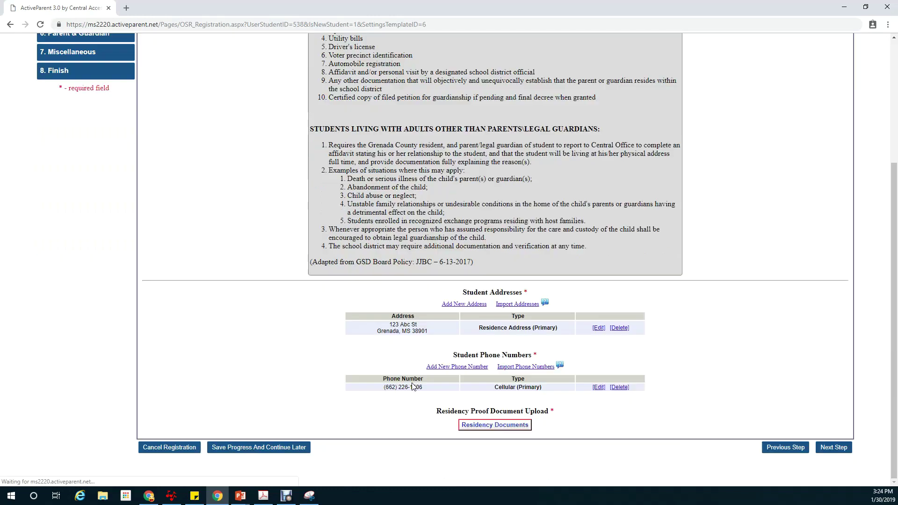
pyautogui.click(508, 428)
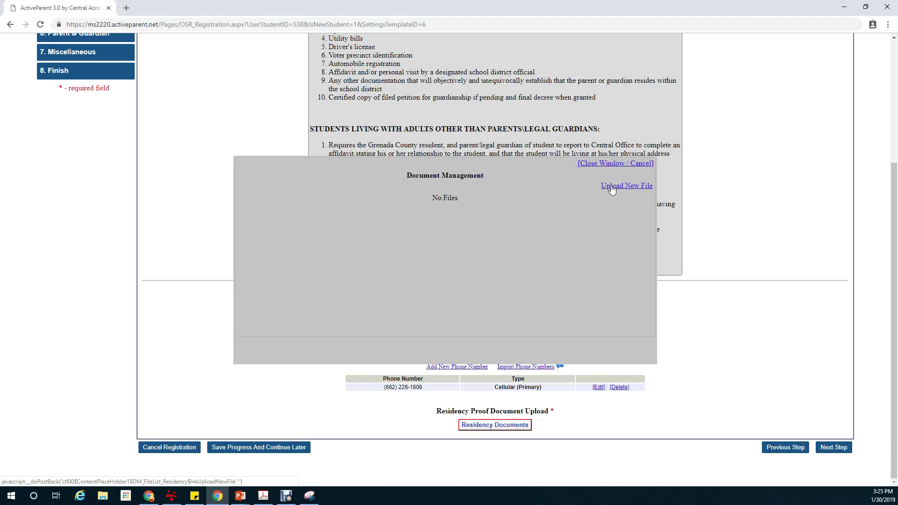
# - Upload Proof 2 Electric Bill.pdf from Documents as residency proof, described 'Electric Pill'
pyautogui.click(611, 187)
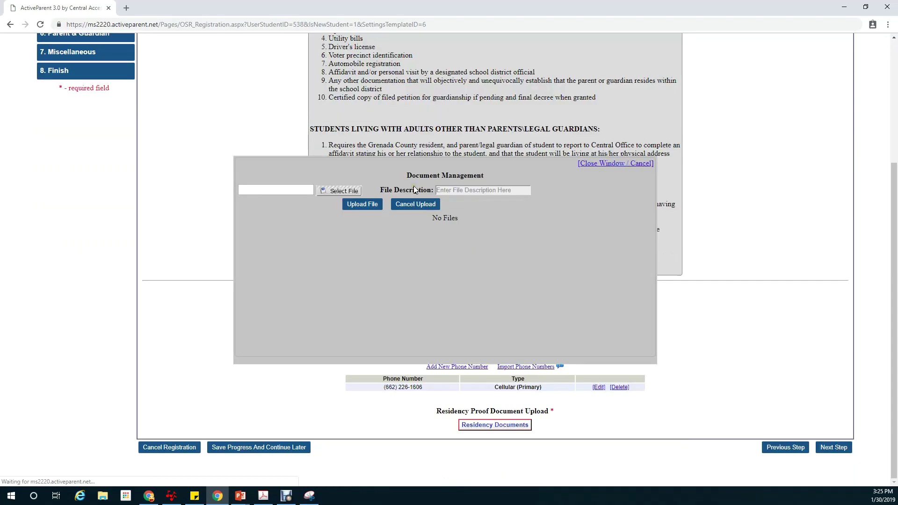
pyautogui.click(348, 191)
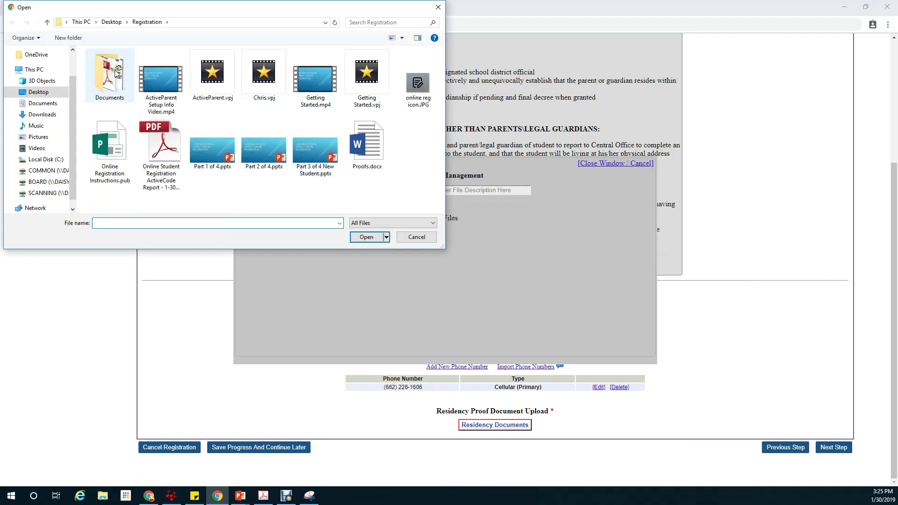
pyautogui.click(98, 81)
pyautogui.doubleClick(98, 81)
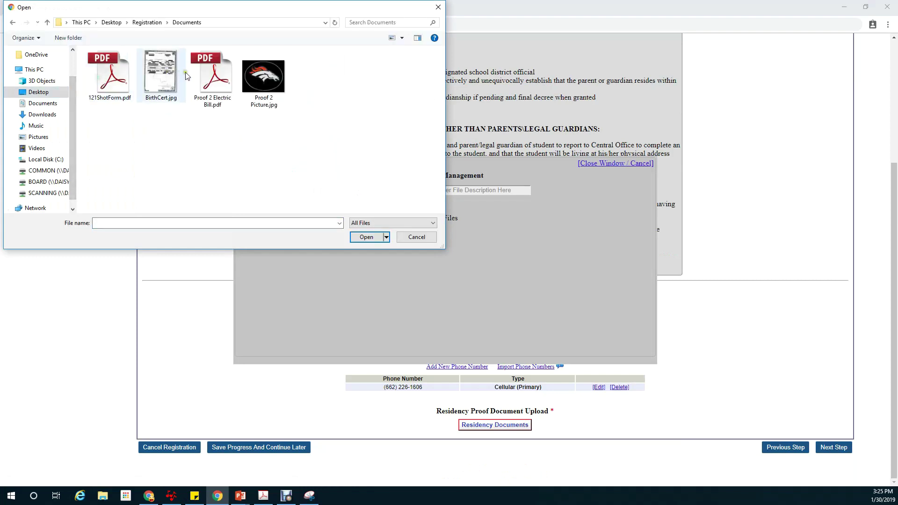
pyautogui.click(216, 87)
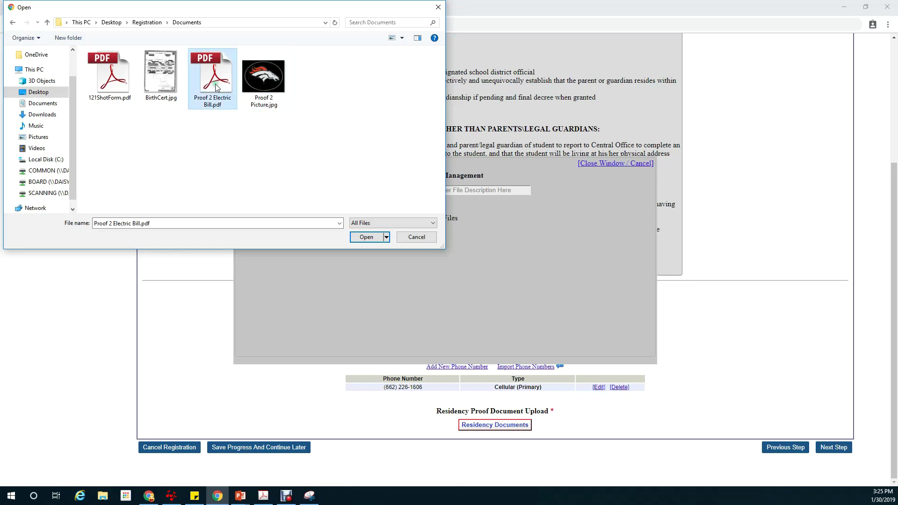
pyautogui.click(367, 237)
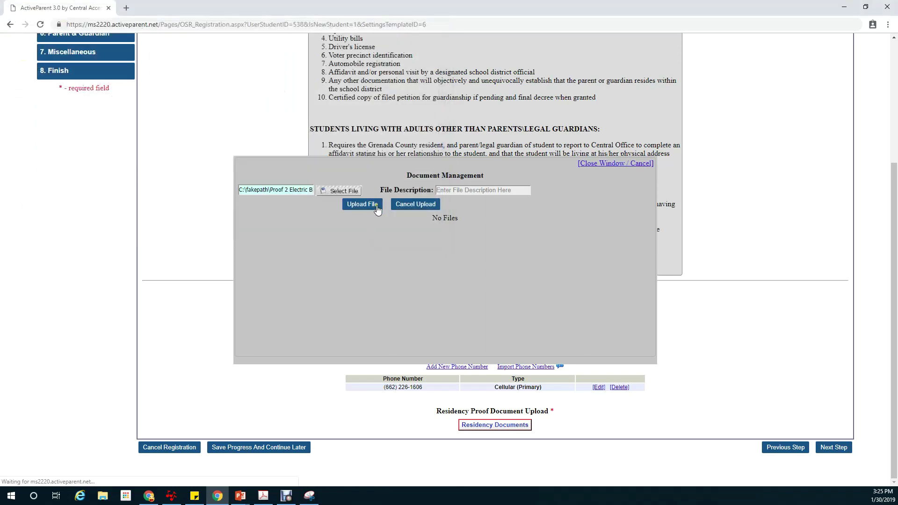
pyautogui.click(438, 192)
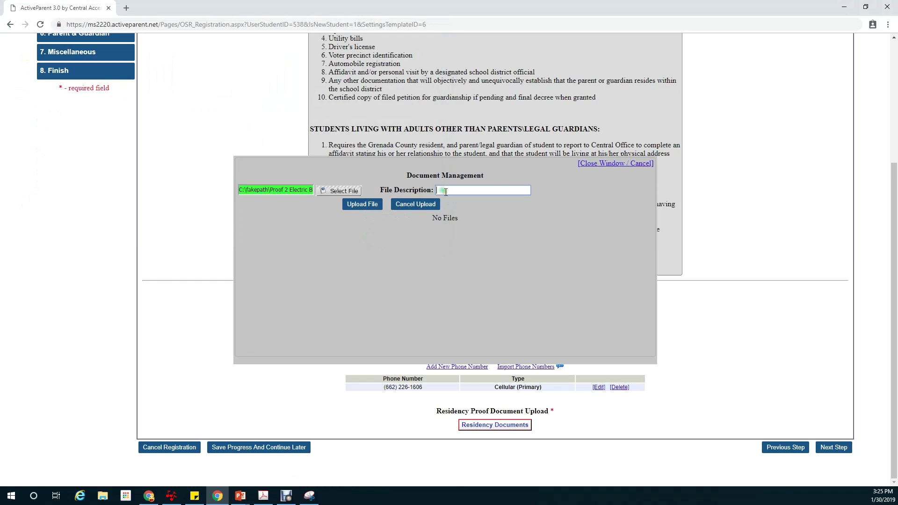
pyautogui.write('Electric P')
pyautogui.write('ill')
pyautogui.click(368, 206)
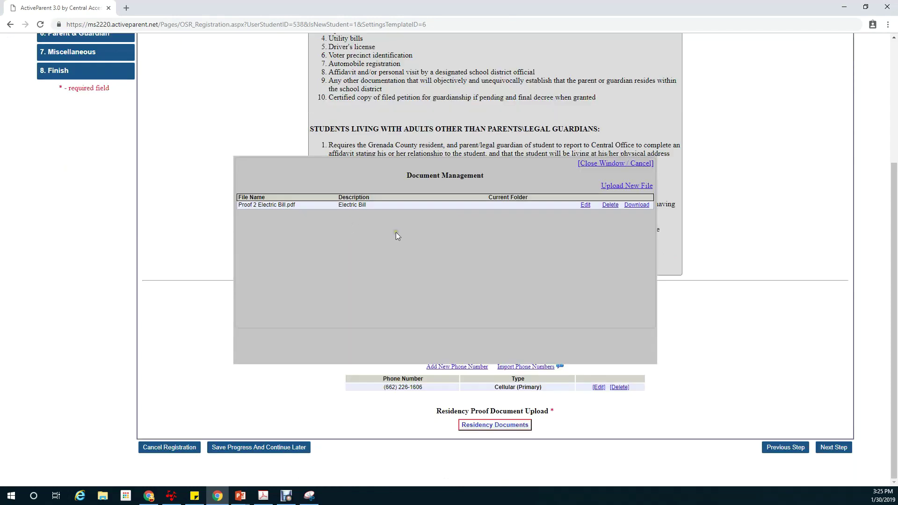
# - Upload Proof 2 Picture.jpg described 'Drivers License', then close the document window
pyautogui.click(616, 186)
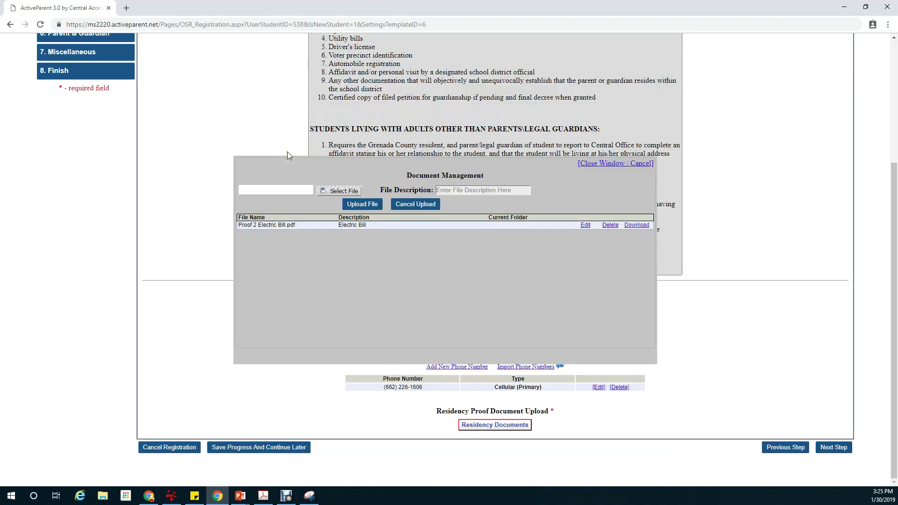
pyautogui.click(345, 192)
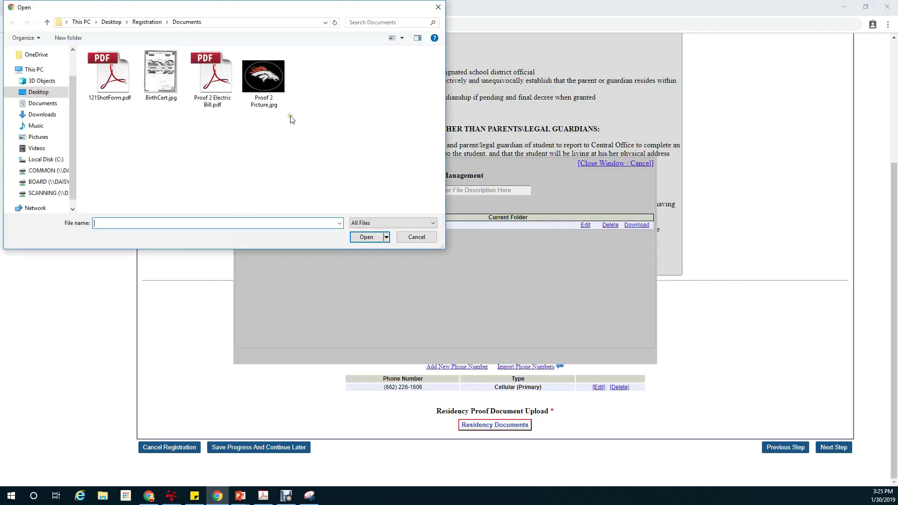
pyautogui.click(264, 81)
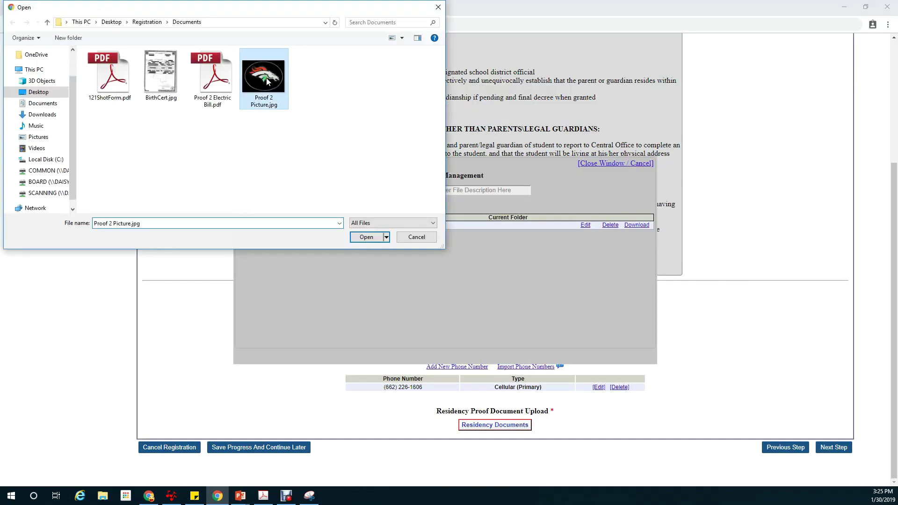
pyautogui.click(367, 238)
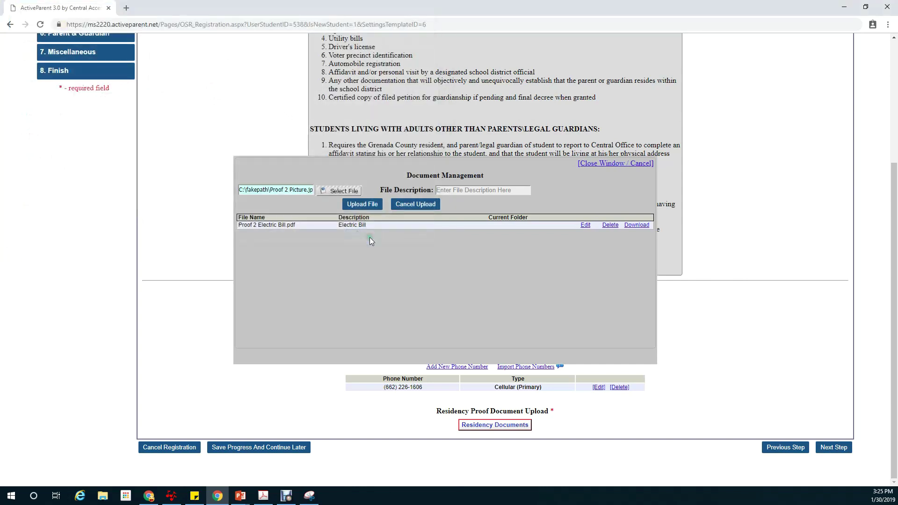
pyautogui.click(453, 190)
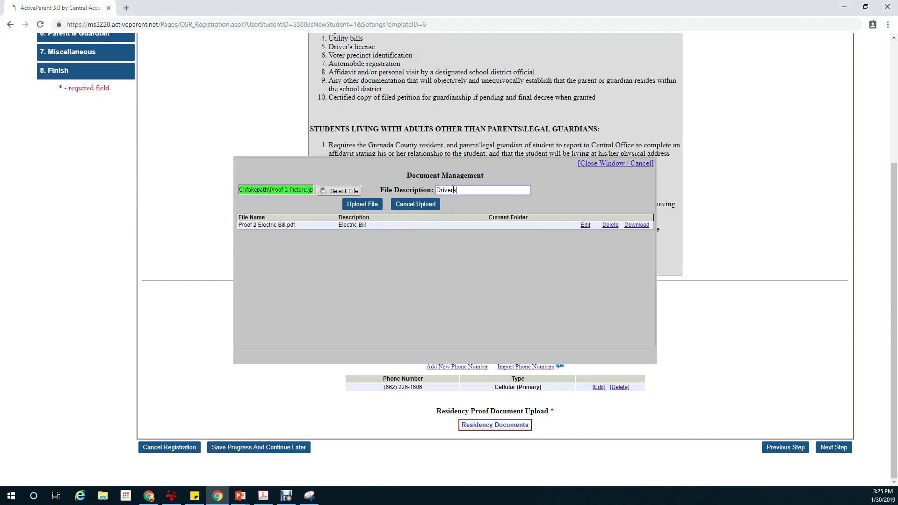
pyautogui.write('Drivers License')
pyautogui.click(368, 205)
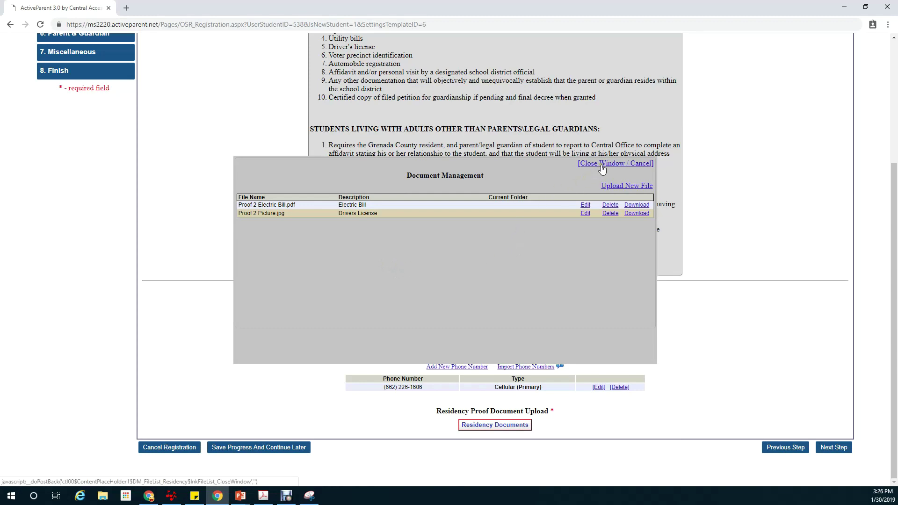
pyautogui.click(601, 165)
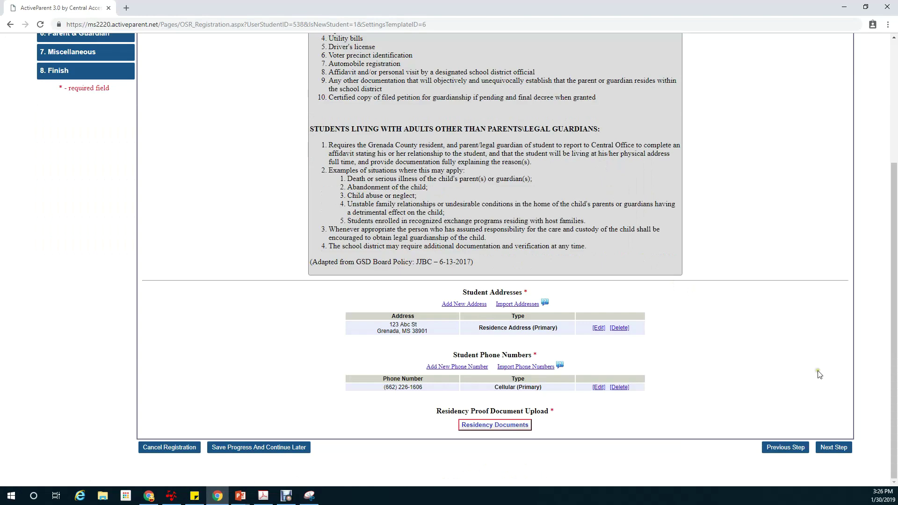
# - On Birth & Early Childhood, enter the birth certificate number and birth city Grenada
pyautogui.click(830, 450)
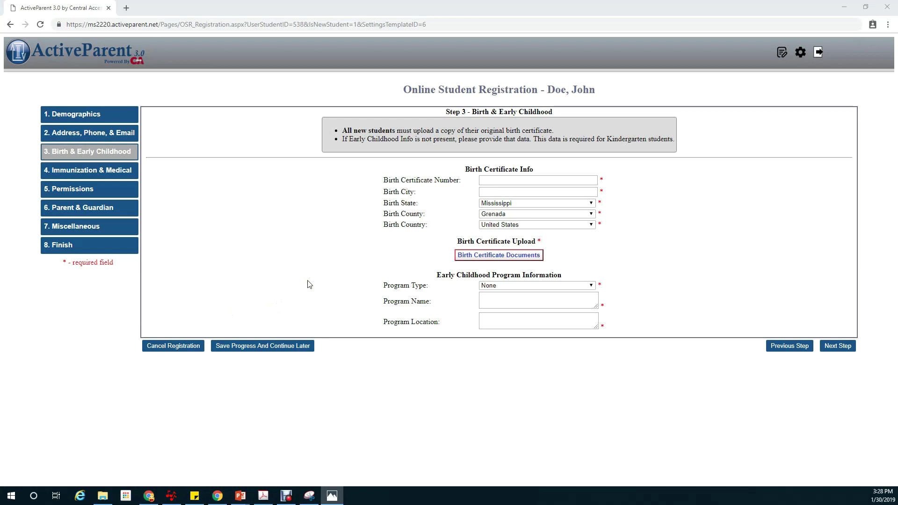
pyautogui.click(496, 180)
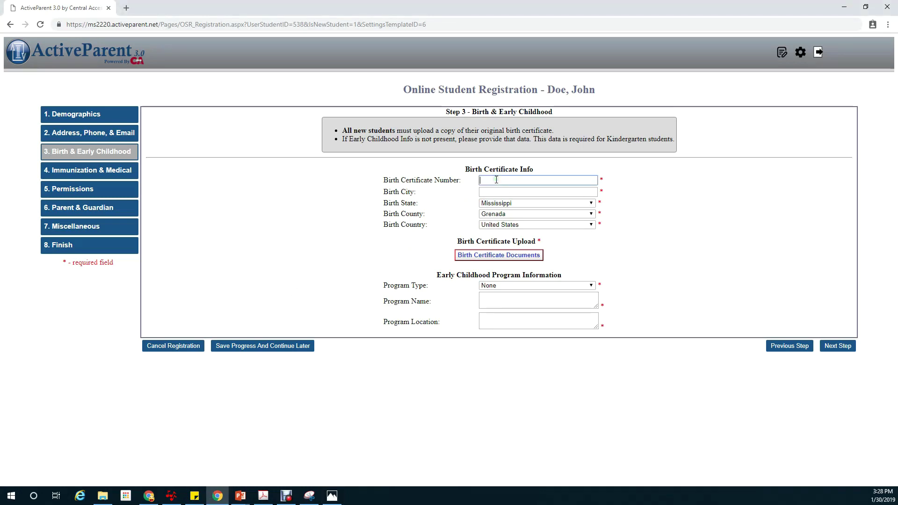
pyautogui.hotkey('alt', 'Tab')
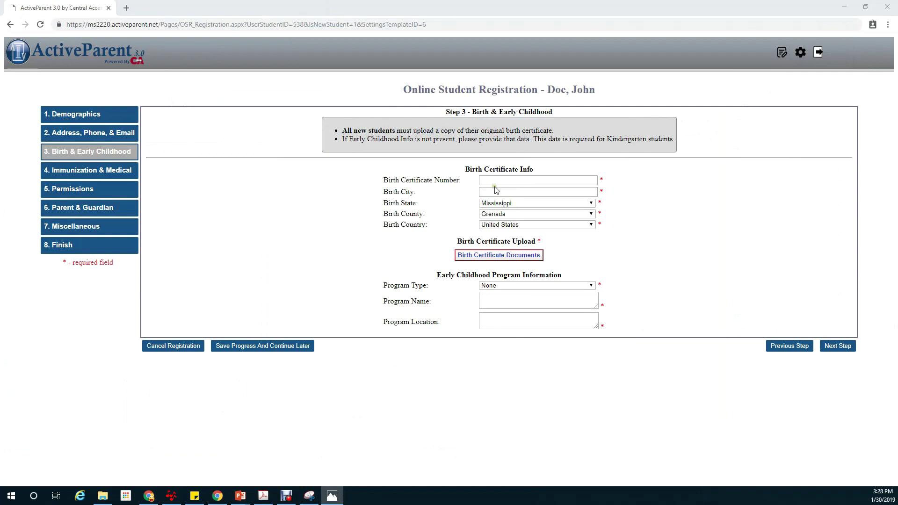
pyautogui.click(524, 182)
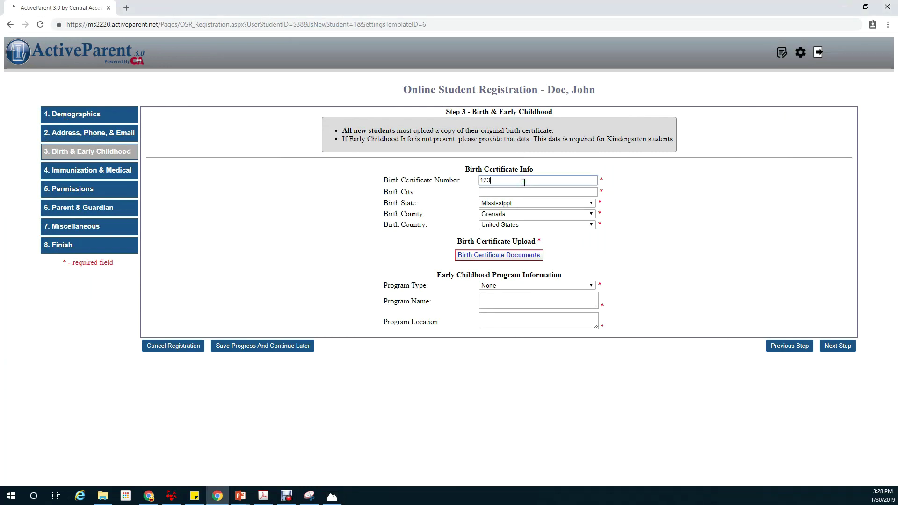
pyautogui.click(515, 192)
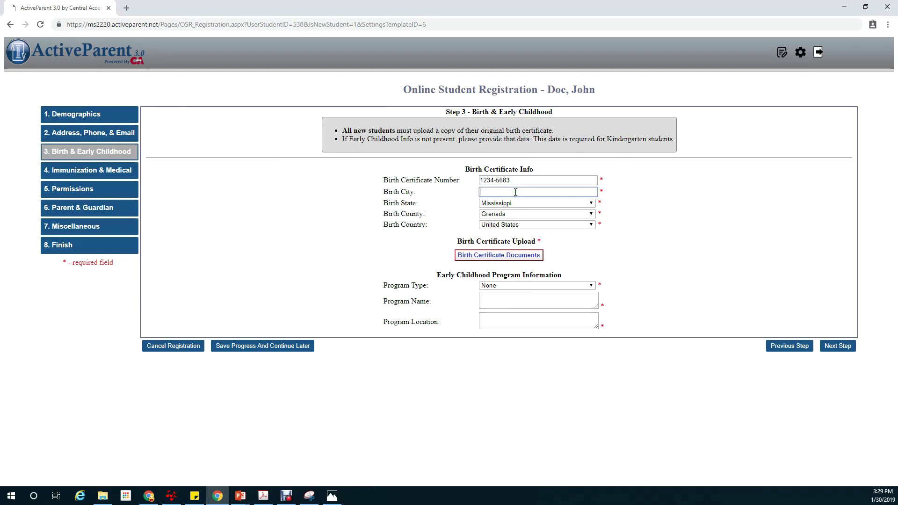
pyautogui.write('Grenada')
# - Upload BirthCert.jpg as the birth certificate document described 'Birth Cert' and close the window
pyautogui.click(499, 257)
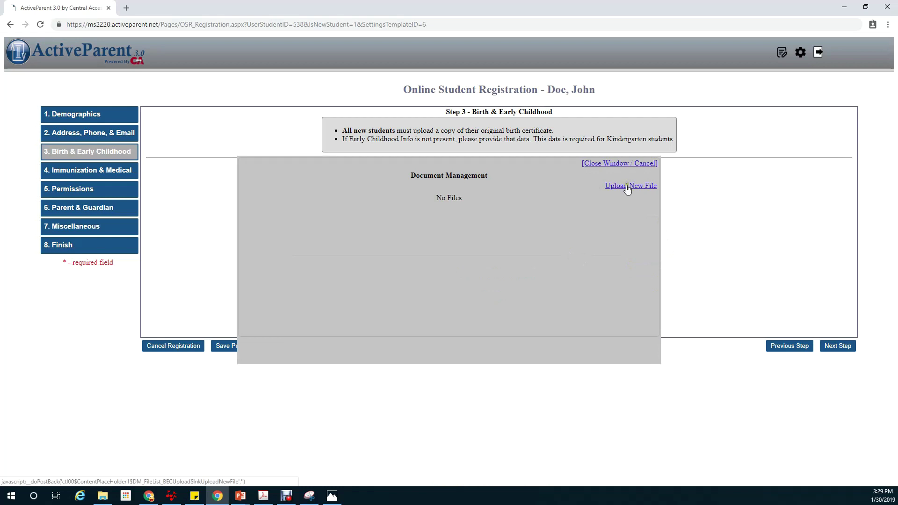
pyautogui.click(628, 186)
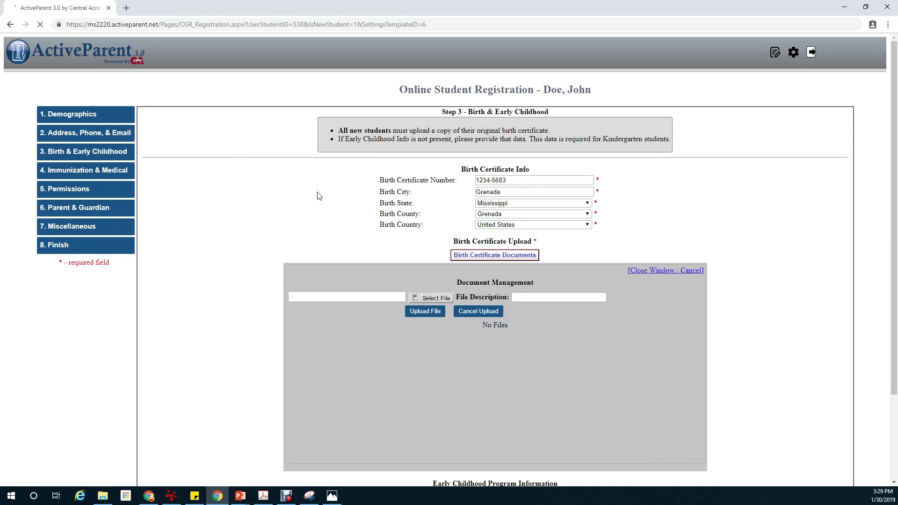
pyautogui.click(345, 190)
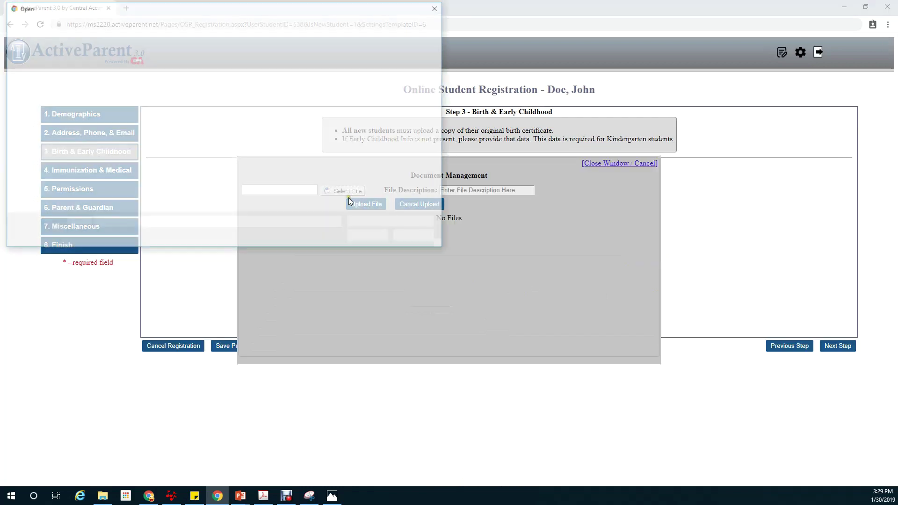
pyautogui.click(162, 77)
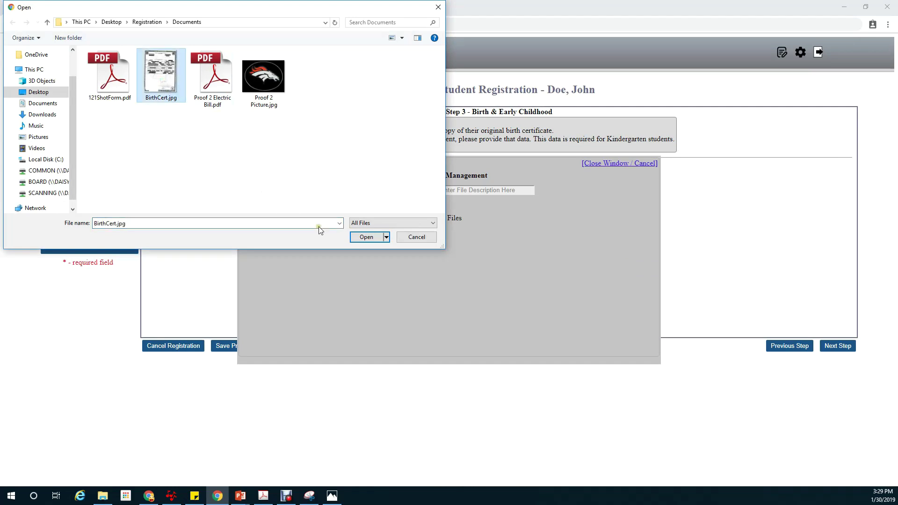
pyautogui.click(365, 237)
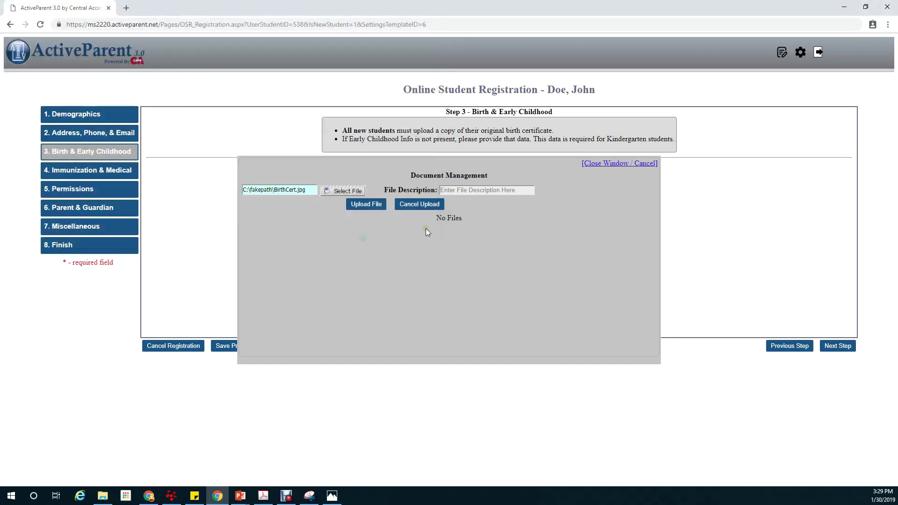
pyautogui.click(458, 191)
pyautogui.write('Birth Cert')
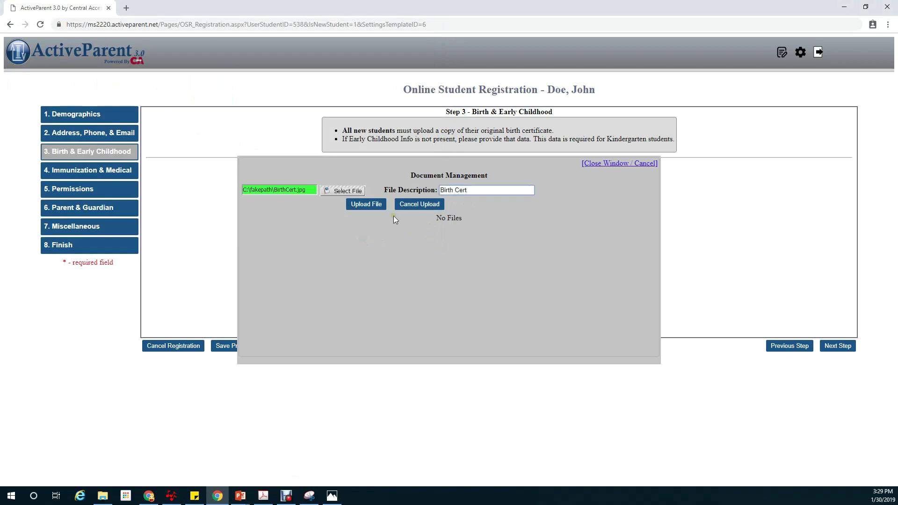
pyautogui.click(366, 207)
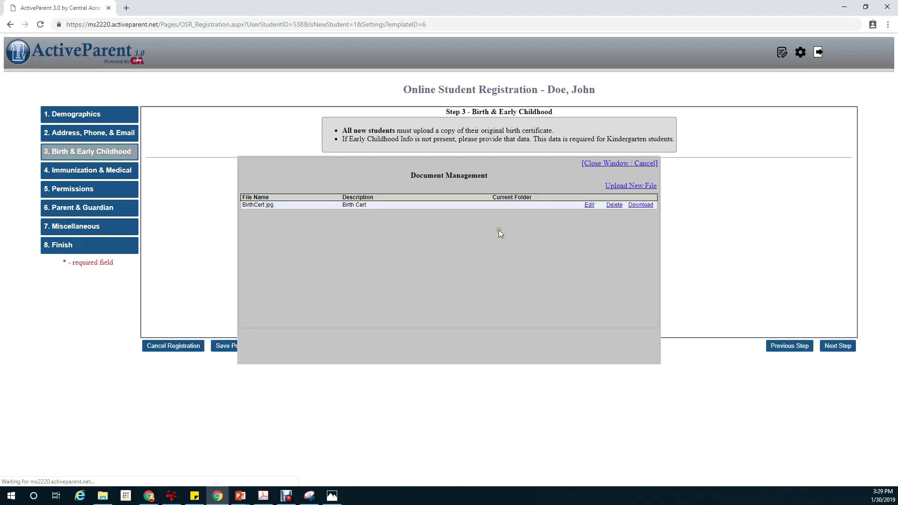
pyautogui.click(616, 165)
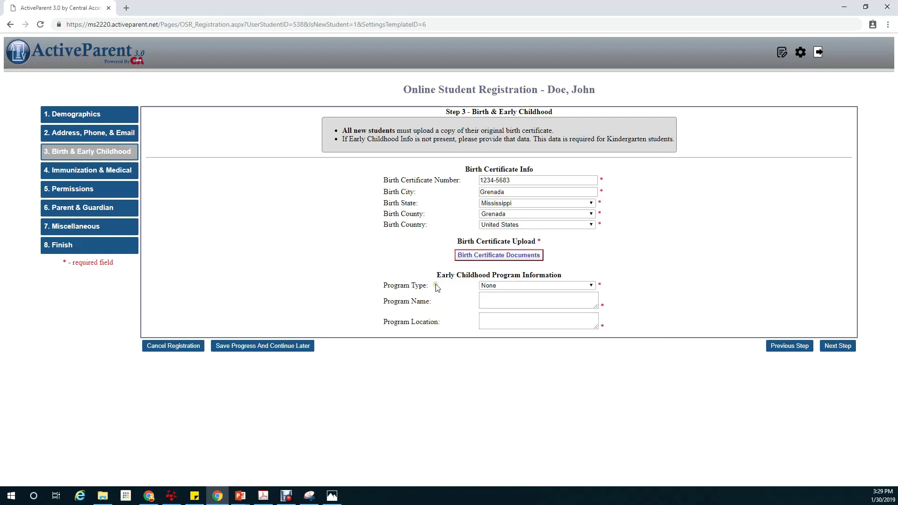
# - Set program type and name to Home, enter its street location, and go to Immunization & Medical
pyautogui.click(564, 287)
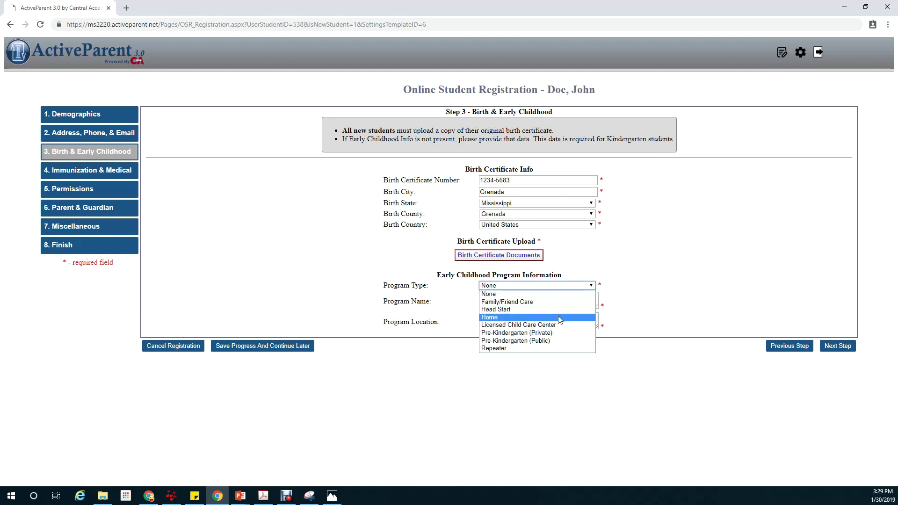
pyautogui.click(560, 319)
pyautogui.click(548, 302)
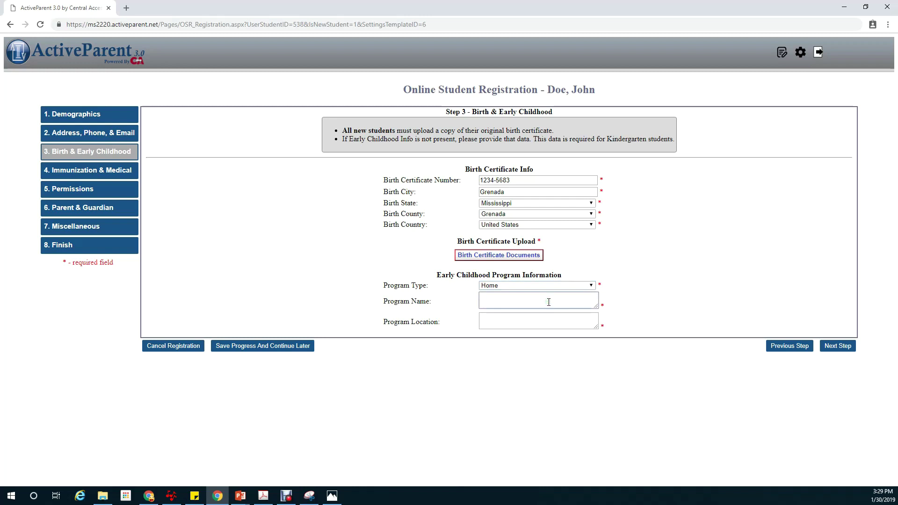
pyautogui.write('Home')
pyautogui.press('Tab')
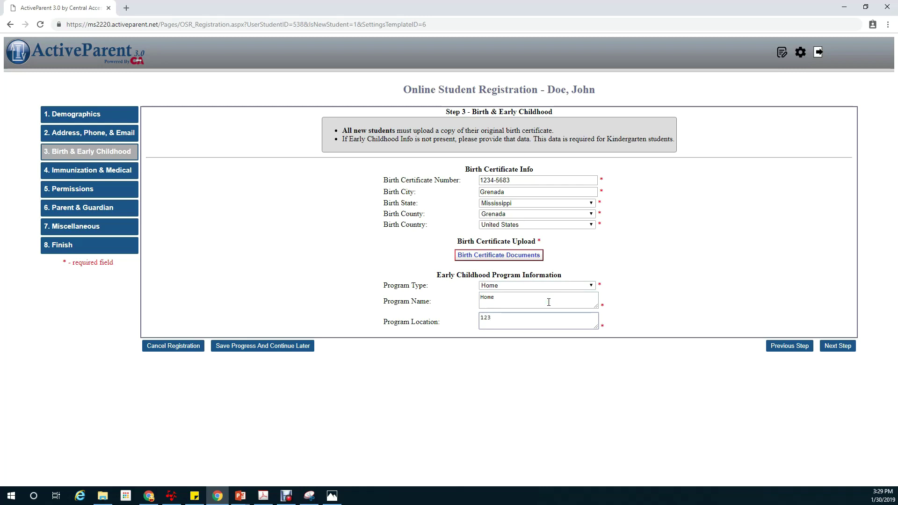
pyautogui.write('123 Abc st. Grenada, MS 38901')
pyautogui.click(836, 347)
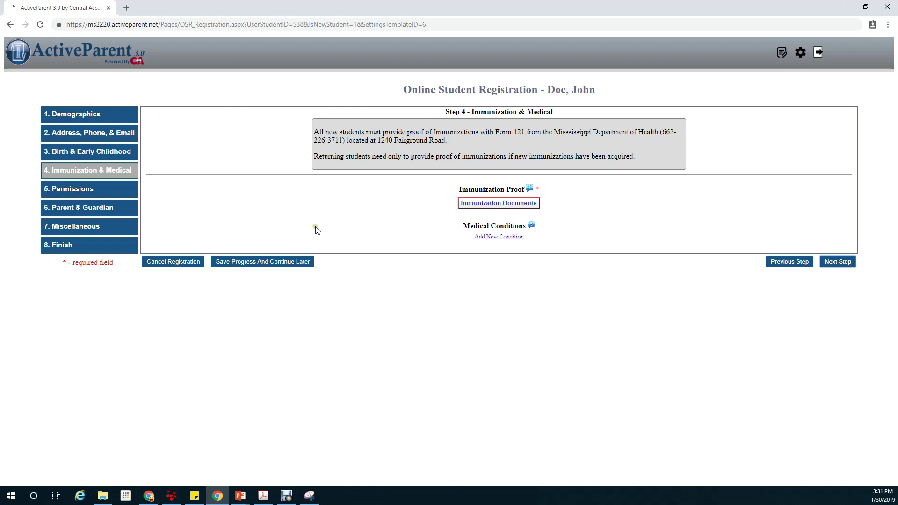
# - Upload 121ShotForm.pdf as the immunization document with description 121 and close the manager
pyautogui.click(531, 205)
pyautogui.click(500, 204)
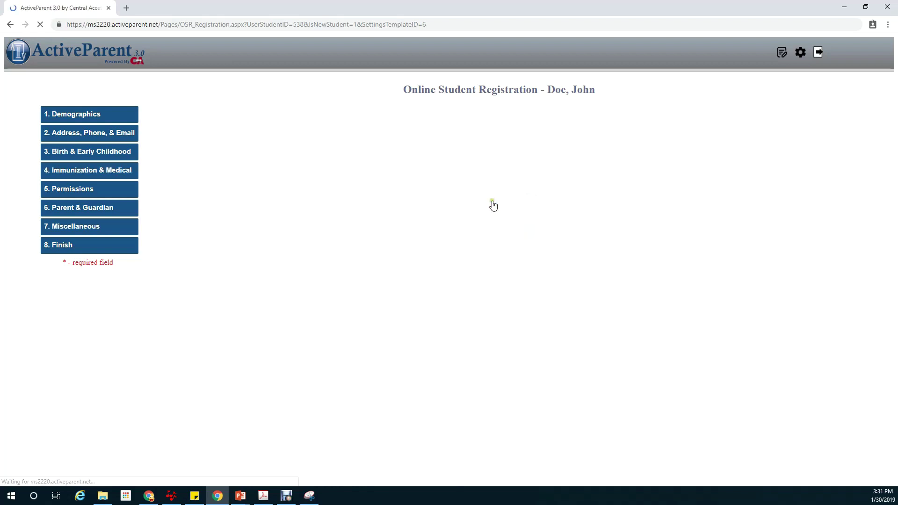
pyautogui.click(627, 189)
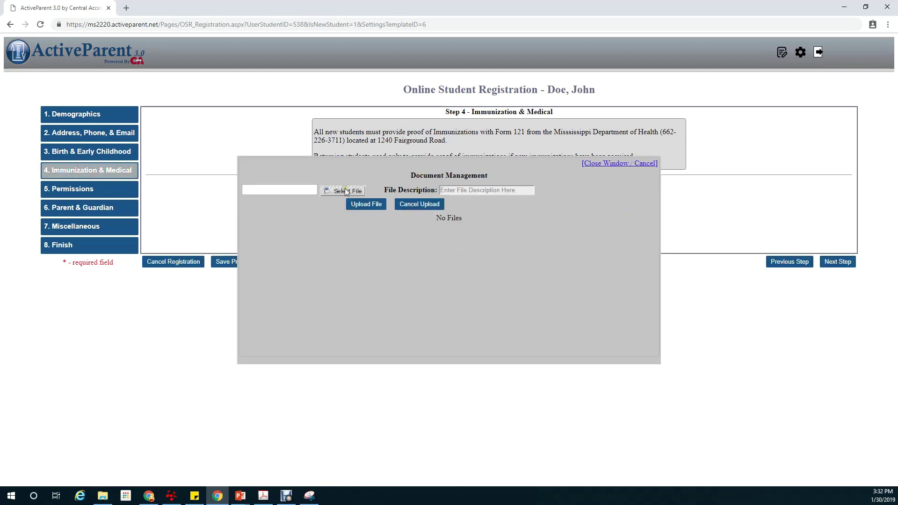
pyautogui.click(353, 195)
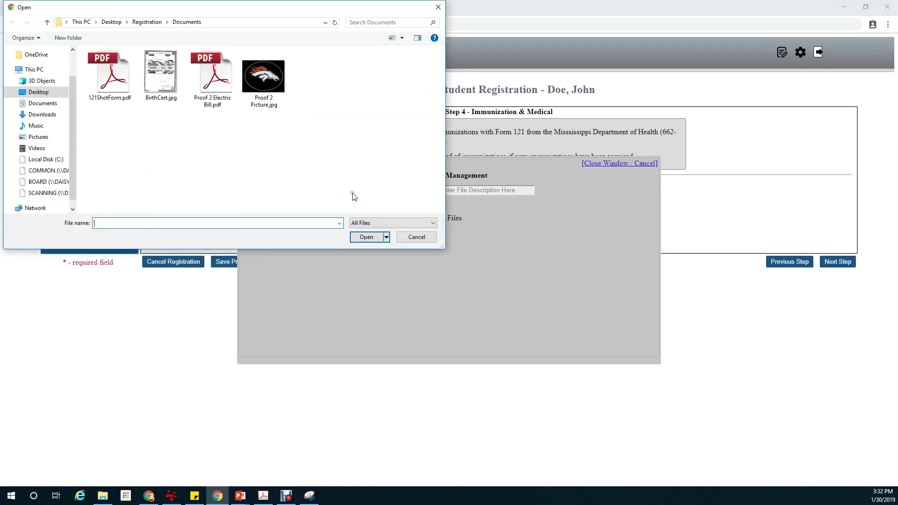
pyautogui.click(108, 82)
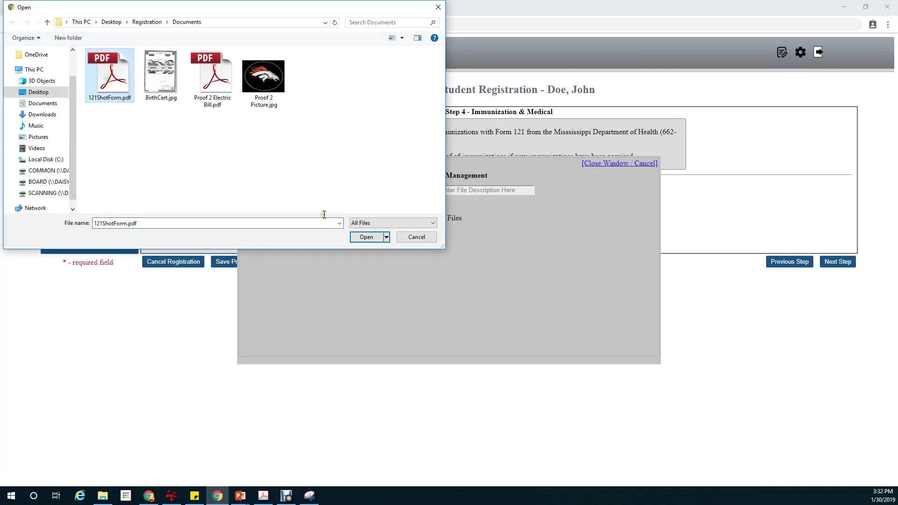
pyautogui.click(365, 237)
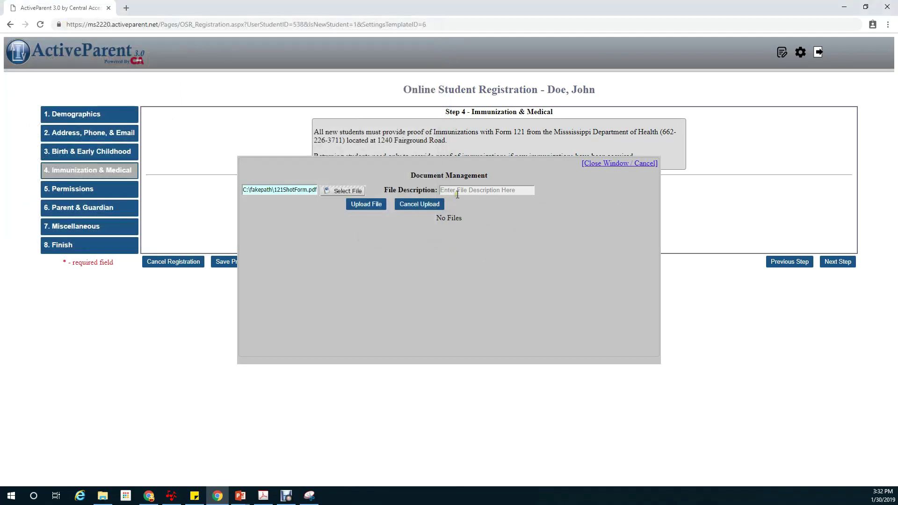
pyautogui.click(460, 191)
pyautogui.write('121')
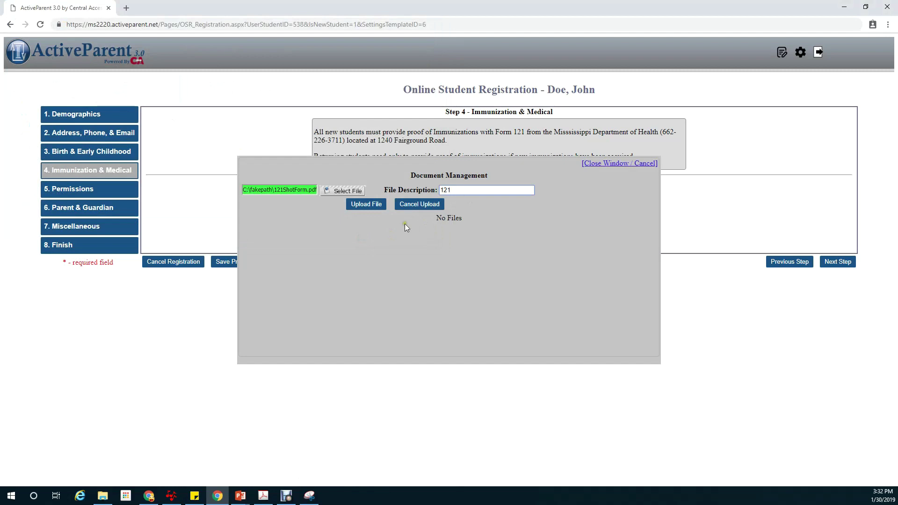
pyautogui.click(370, 206)
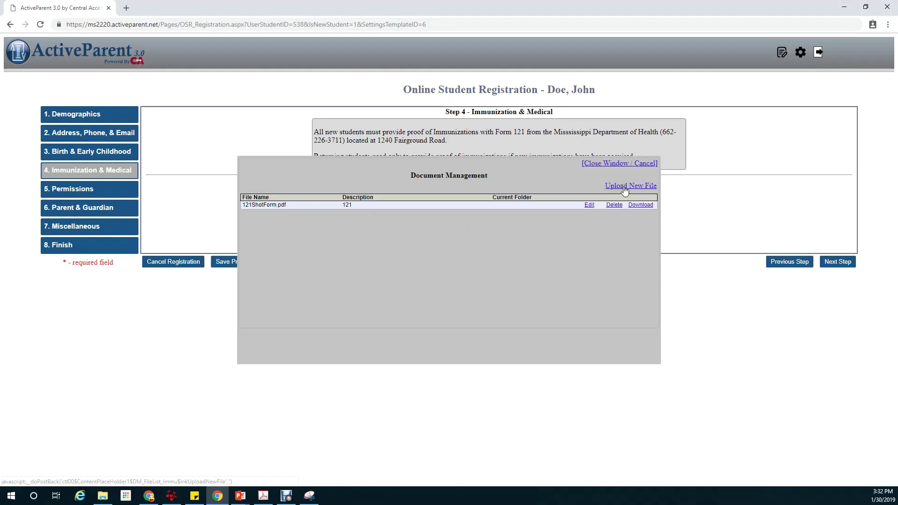
pyautogui.click(619, 164)
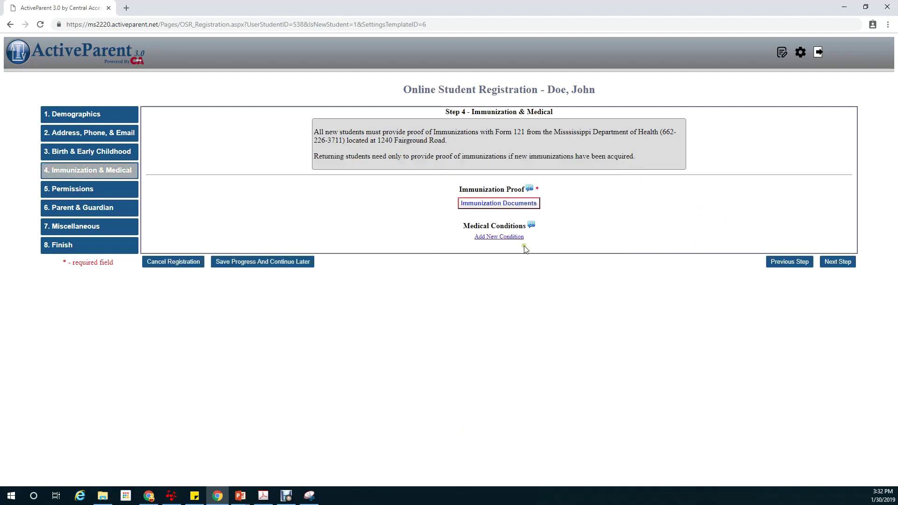
pyautogui.click(516, 237)
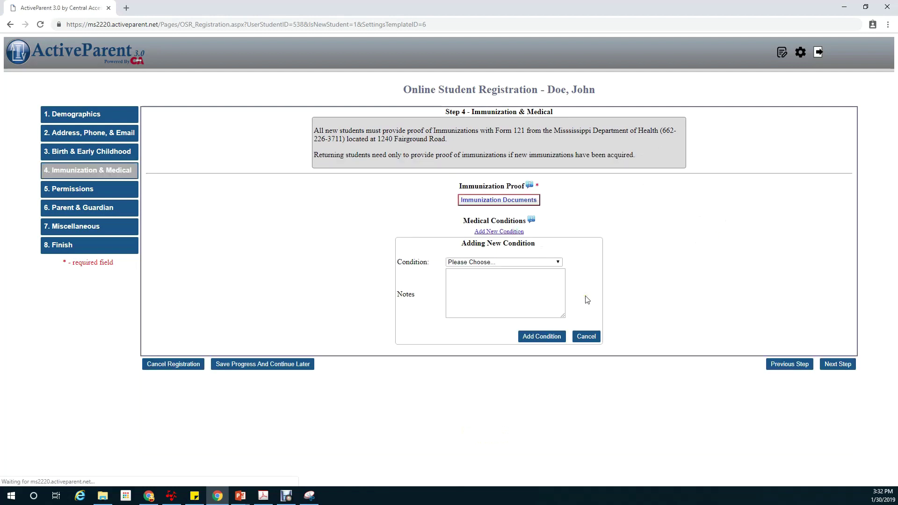
# - Choose Asthma as the condition and save it to the Medical Conditions list
pyautogui.click(558, 262)
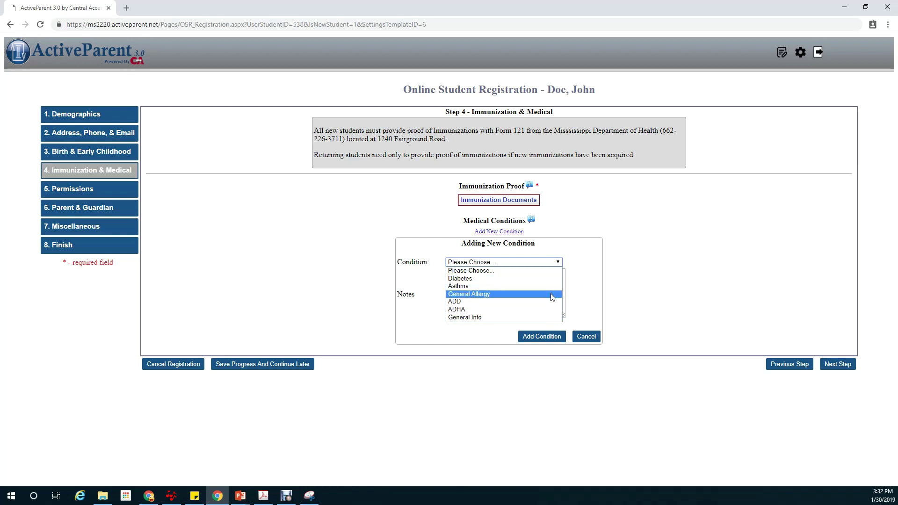
pyautogui.click(550, 287)
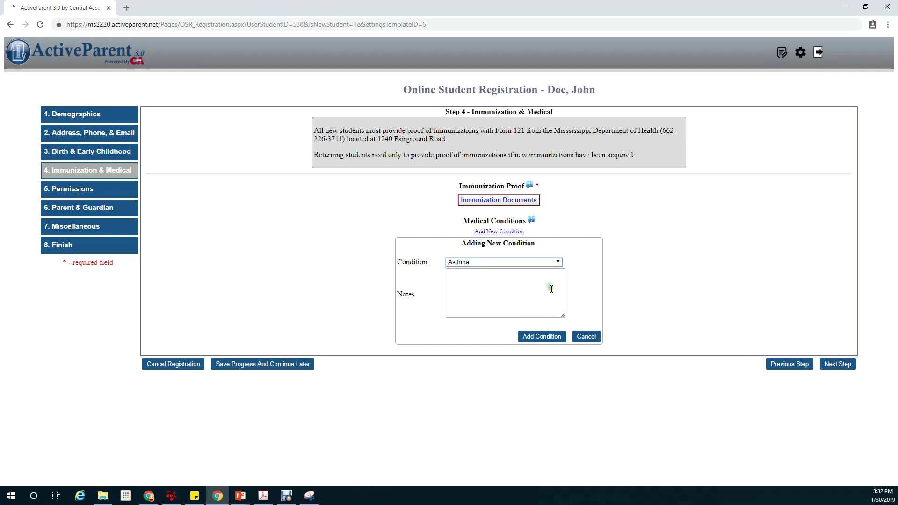
pyautogui.click(550, 337)
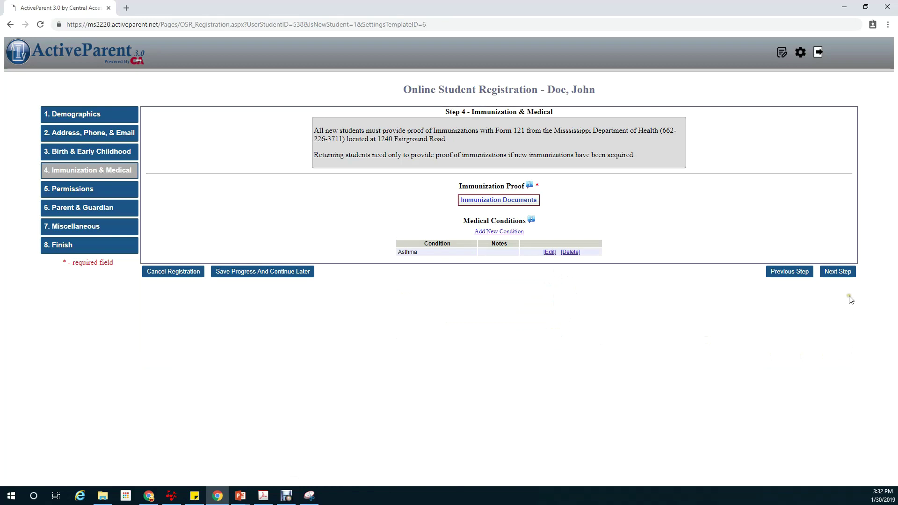
# - Advance to the Permissions step and bring the Permissions & Waivers section into view
pyautogui.click(837, 273)
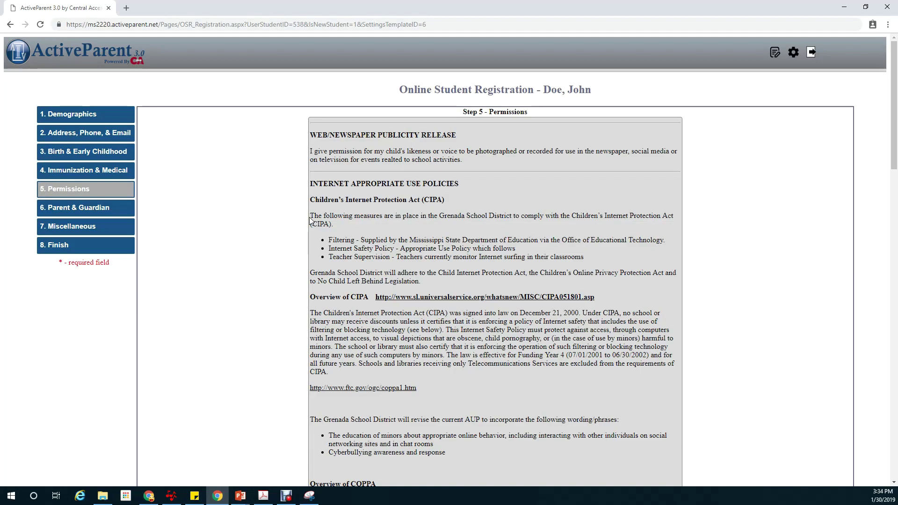
pyautogui.scroll(-9, 310, 220)
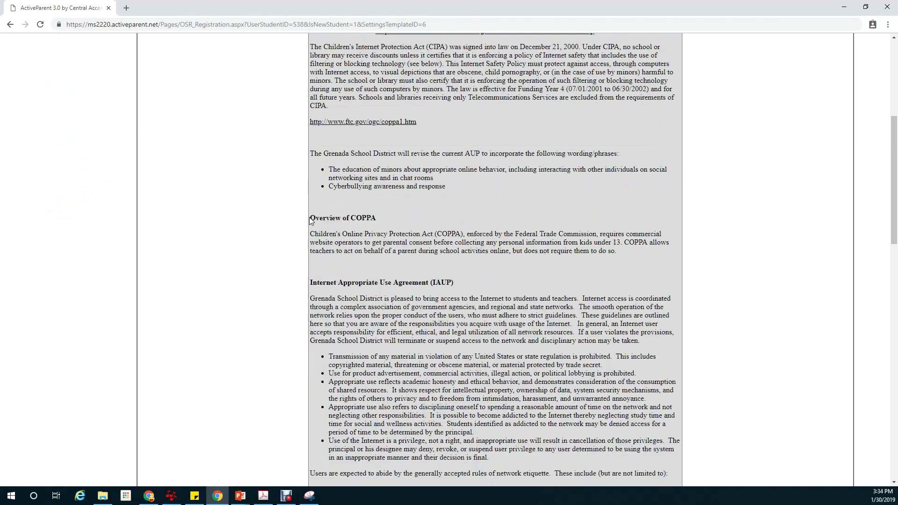
pyautogui.scroll(-12, 310, 220)
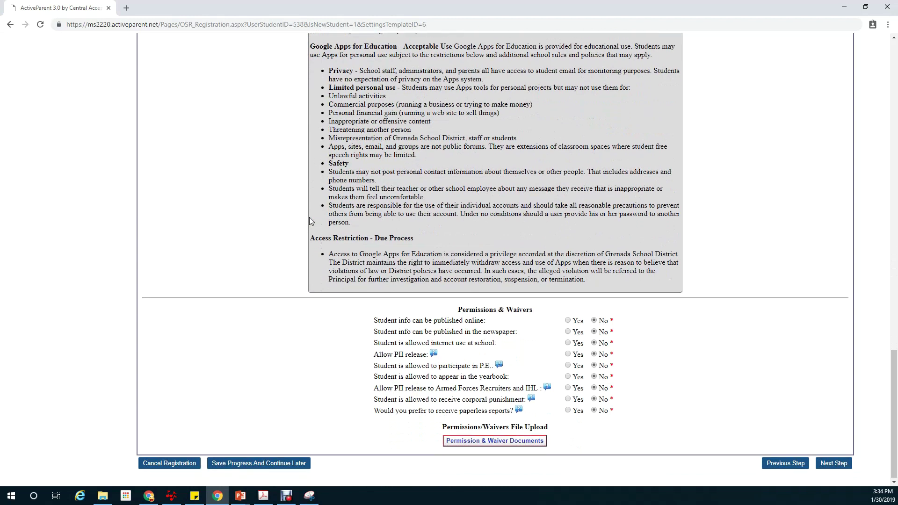
# - Answer Yes to all nine permission and waiver questions, then continue to Parent & Guardian
pyautogui.click(568, 319)
pyautogui.click(567, 331)
pyautogui.click(568, 342)
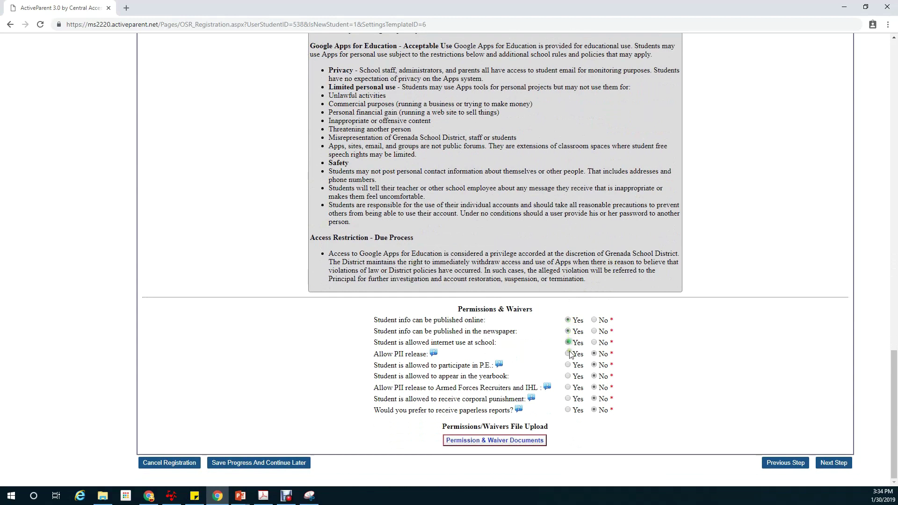
pyautogui.click(568, 353)
pyautogui.click(568, 365)
pyautogui.click(568, 376)
pyautogui.click(567, 387)
pyautogui.click(567, 399)
pyautogui.click(568, 409)
pyautogui.click(838, 464)
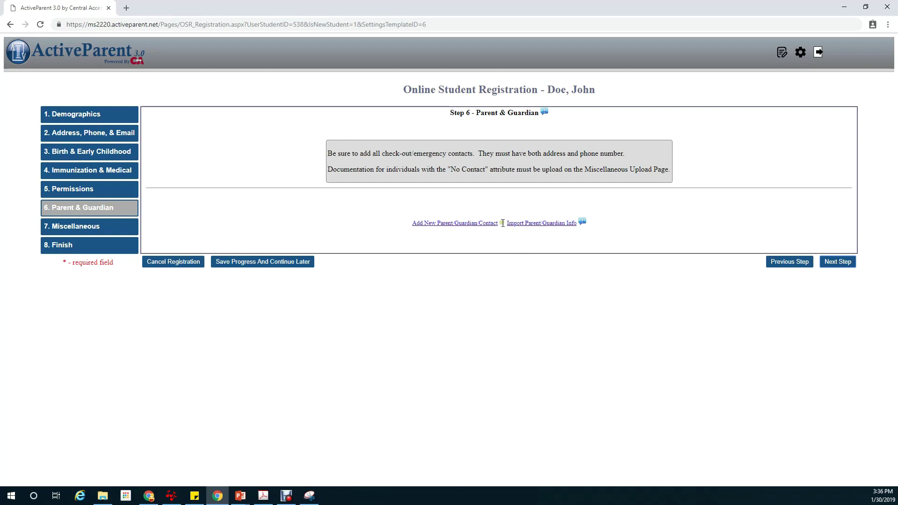
# - Try Import Parent/Guardian Info, check the student list, then cancel the import
pyautogui.click(535, 225)
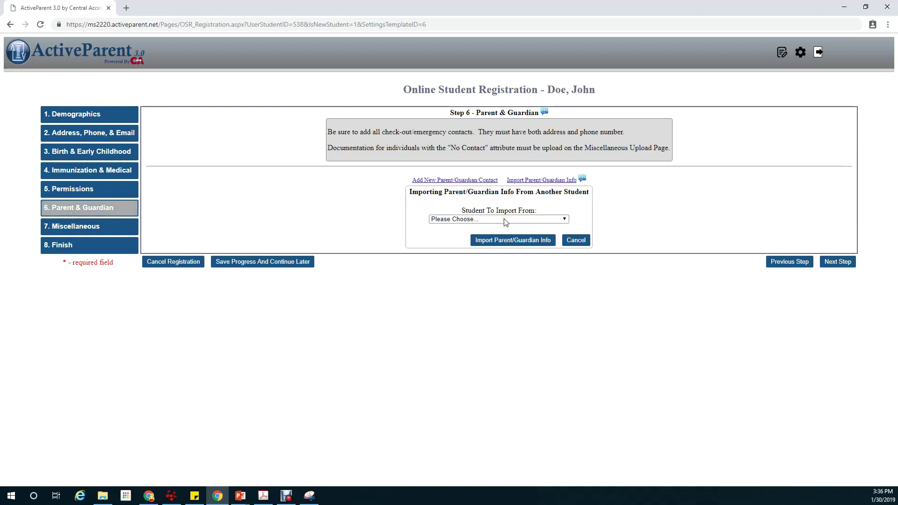
pyautogui.click(504, 221)
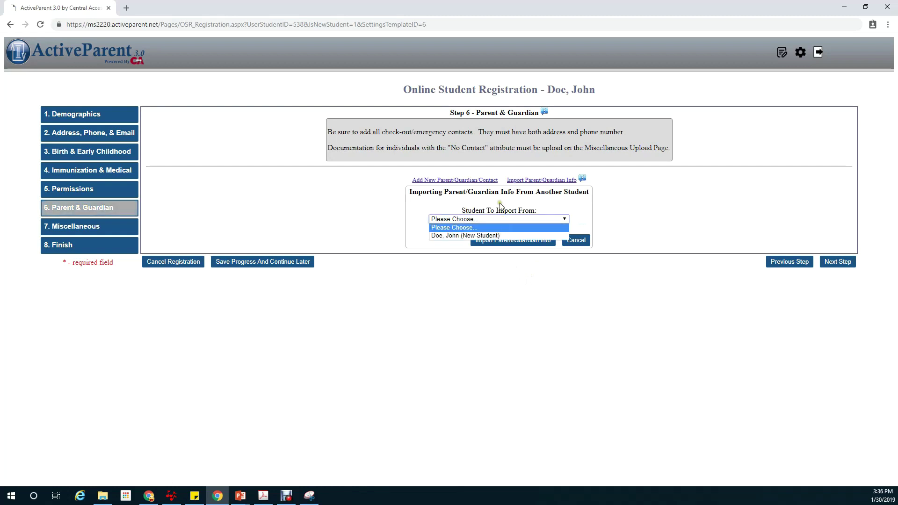
pyautogui.click(501, 204)
pyautogui.click(581, 241)
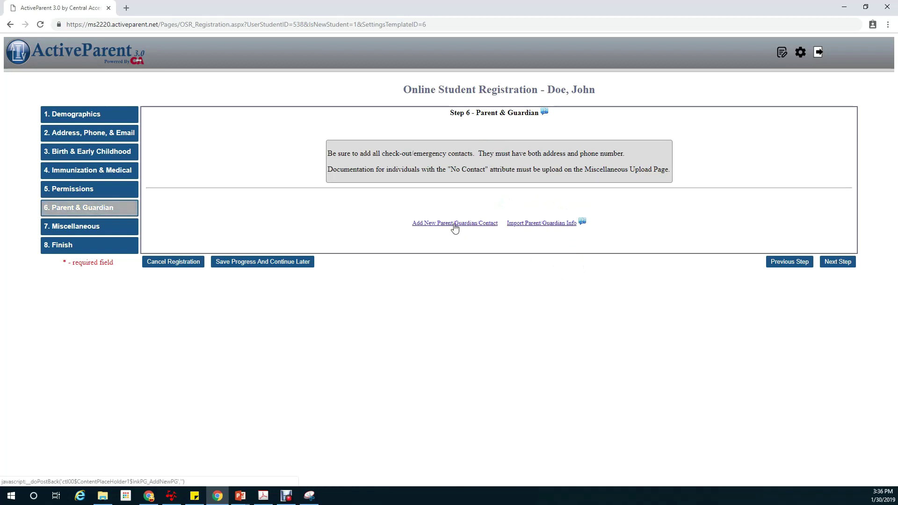
pyautogui.click(455, 225)
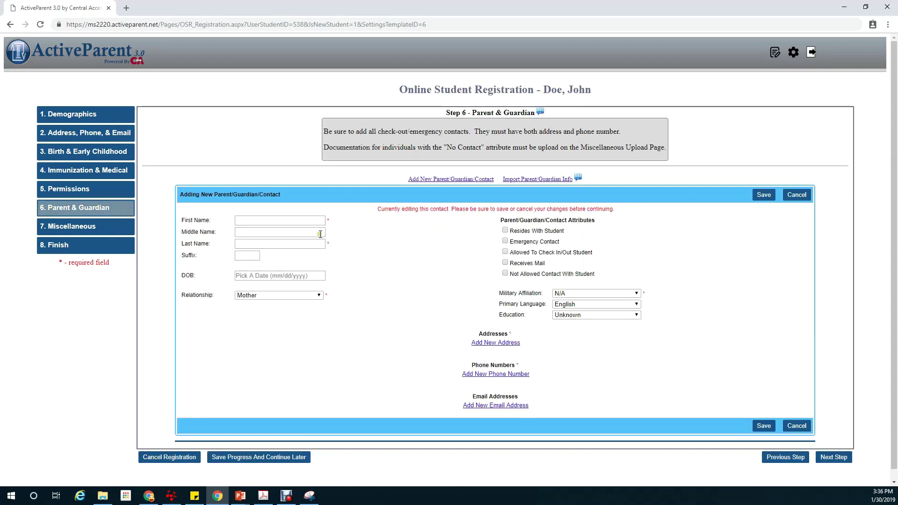
pyautogui.click(312, 221)
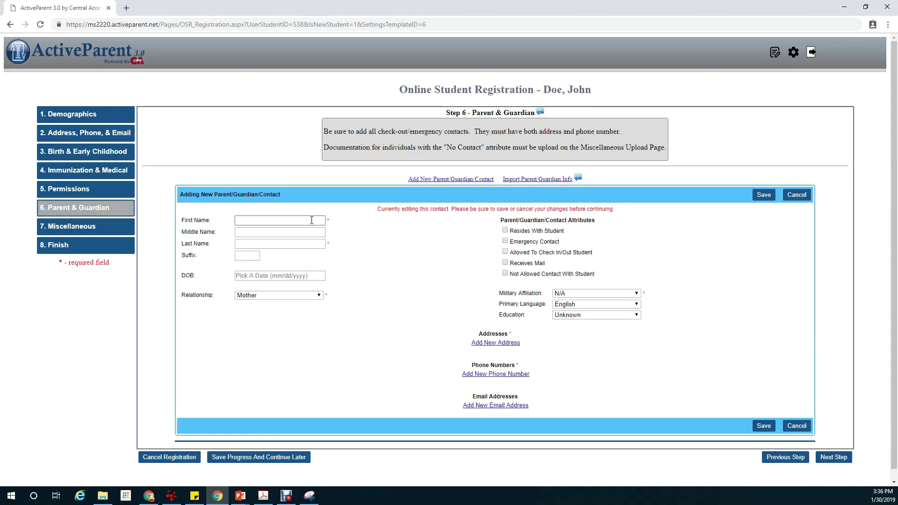
pyautogui.write('Johnny')
pyautogui.press('Tab')
pyautogui.press('Tab')
pyautogui.write('Doe')
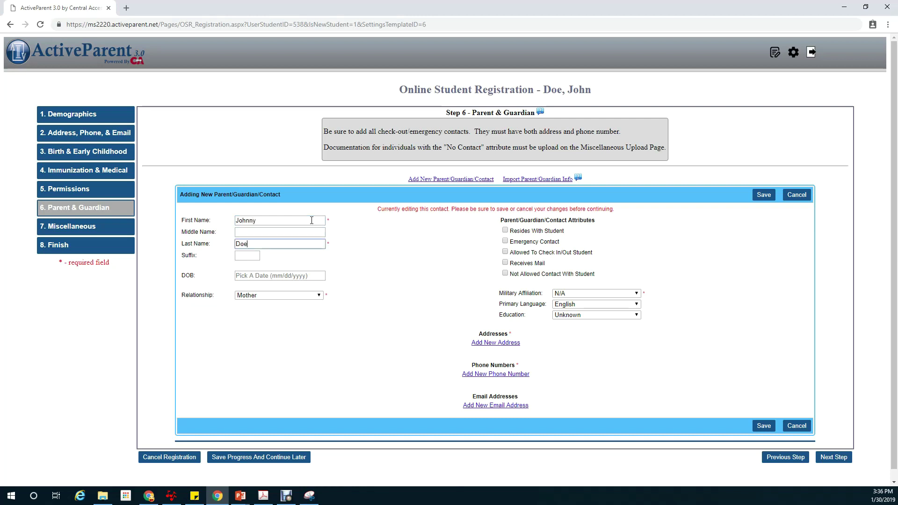
pyautogui.press('Tab')
pyautogui.press('Tab')
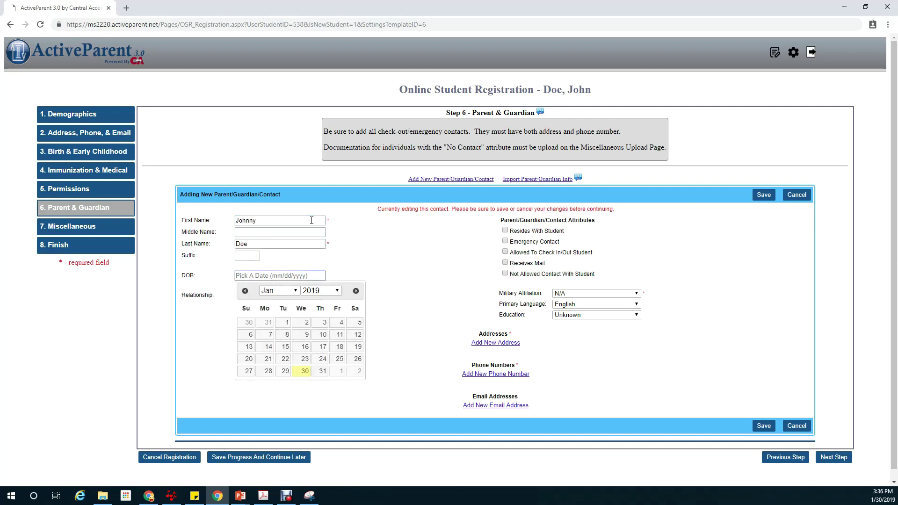
pyautogui.write('9/26/')
pyautogui.write('190')
pyautogui.write('80')
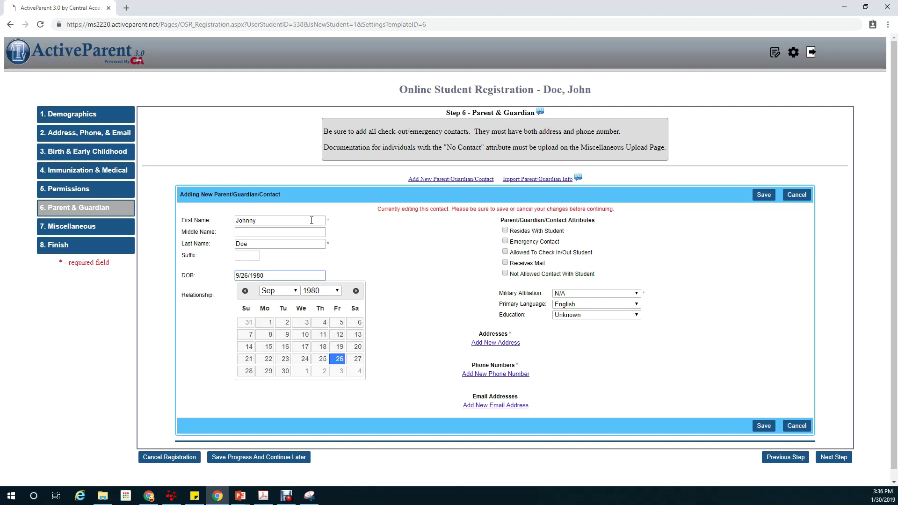
pyautogui.click(338, 359)
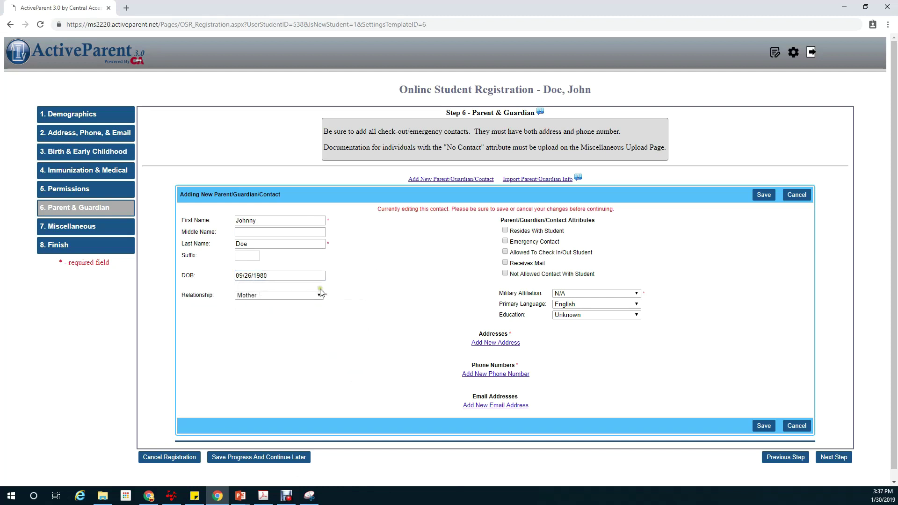
pyautogui.click(313, 295)
pyautogui.click(307, 312)
# - Mark the contact as resides with student, emergency contact, check-in/out and receives mail; set education to First Professional Degree
pyautogui.click(506, 230)
pyautogui.click(505, 241)
pyautogui.click(509, 254)
pyautogui.click(506, 263)
pyautogui.click(588, 297)
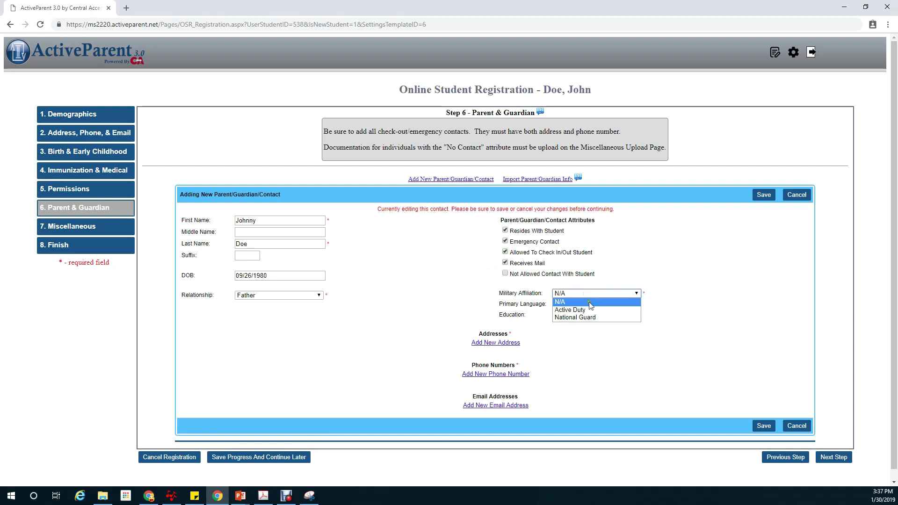
pyautogui.click(594, 301)
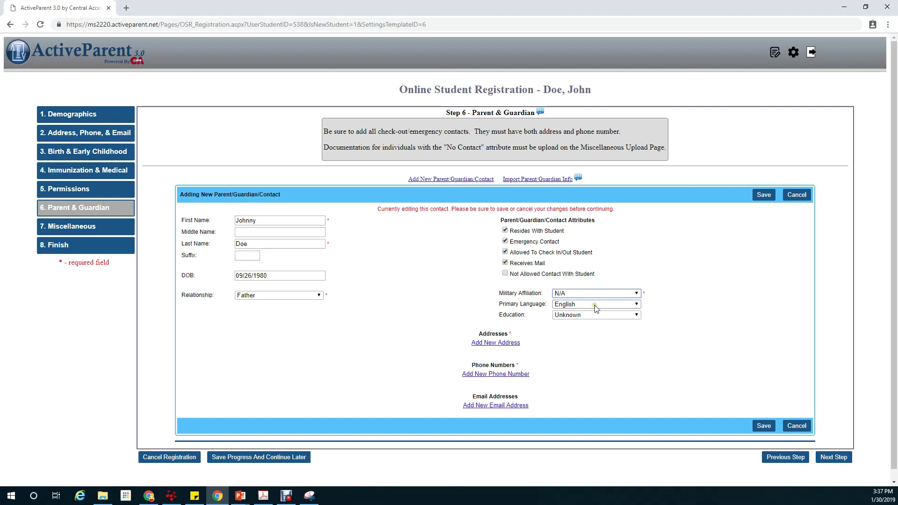
pyautogui.click(598, 316)
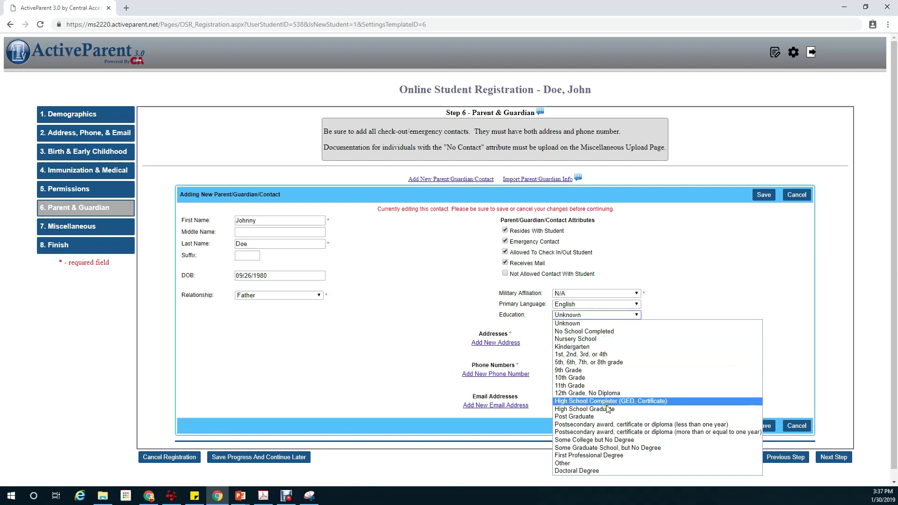
pyautogui.click(598, 457)
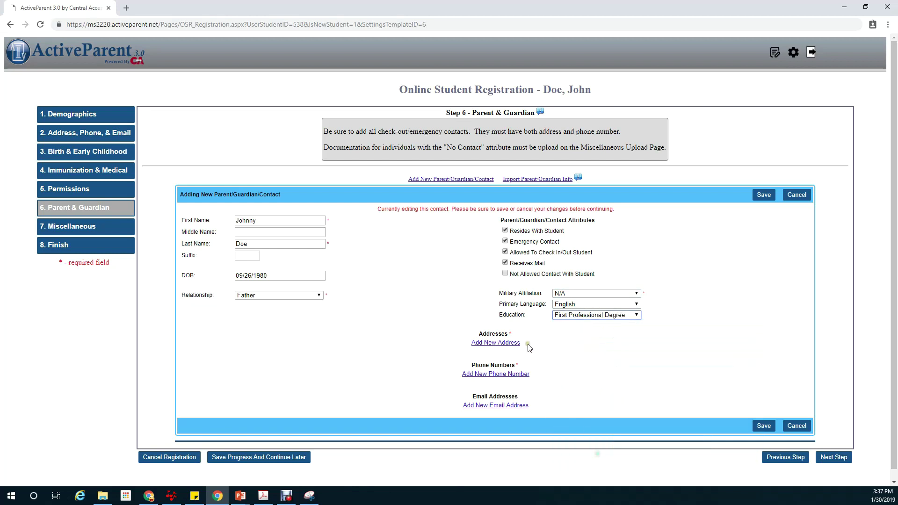
# - Add the contact's street address, city and zip code as the primary address
pyautogui.click(496, 342)
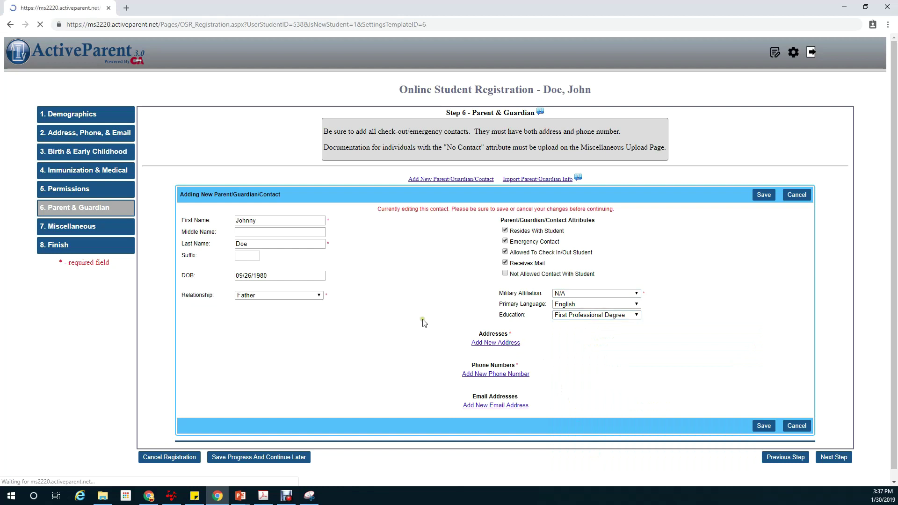
pyautogui.click(494, 373)
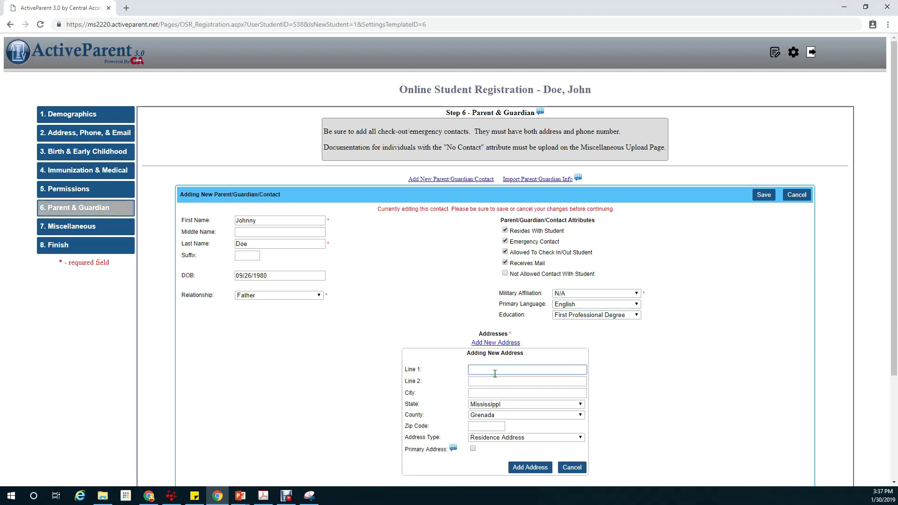
pyautogui.write('123 a')
pyautogui.press('BackSpace')
pyautogui.write('Abc St.')
pyautogui.press('Tab')
pyautogui.press('Tab')
pyautogui.write('Grenad')
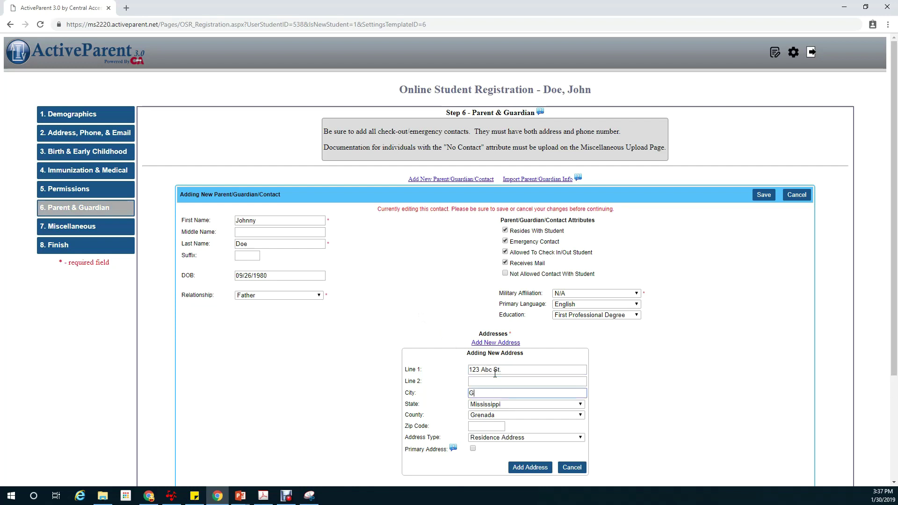
pyautogui.press('Tab')
pyautogui.press('Tab')
pyautogui.press('Tab')
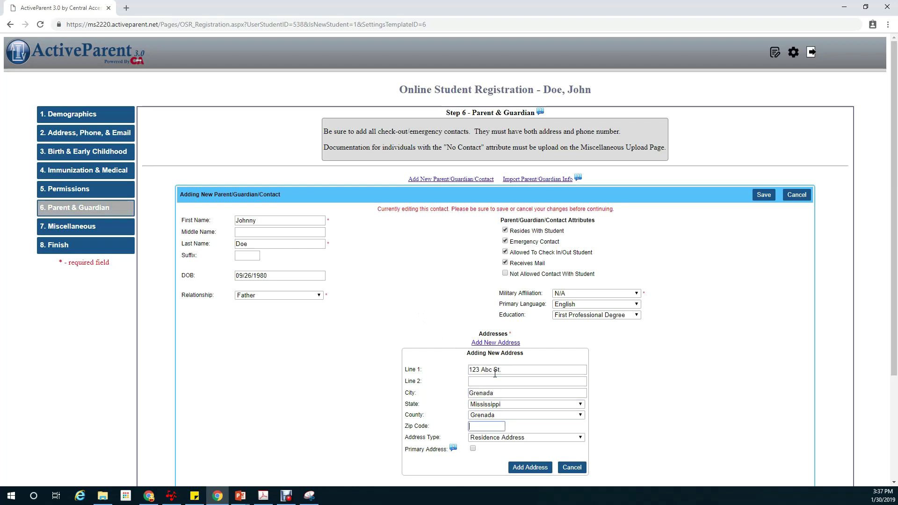
pyautogui.write('38901')
pyautogui.click(473, 449)
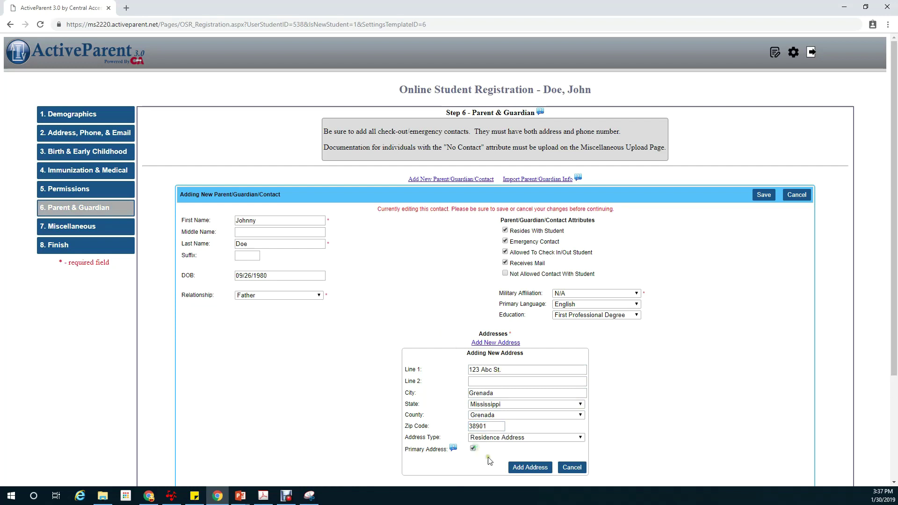
pyautogui.click(526, 467)
# - Add the contact's phone number as primary with AIM calls and texts enabled
pyautogui.scroll(-1, 447, 266)
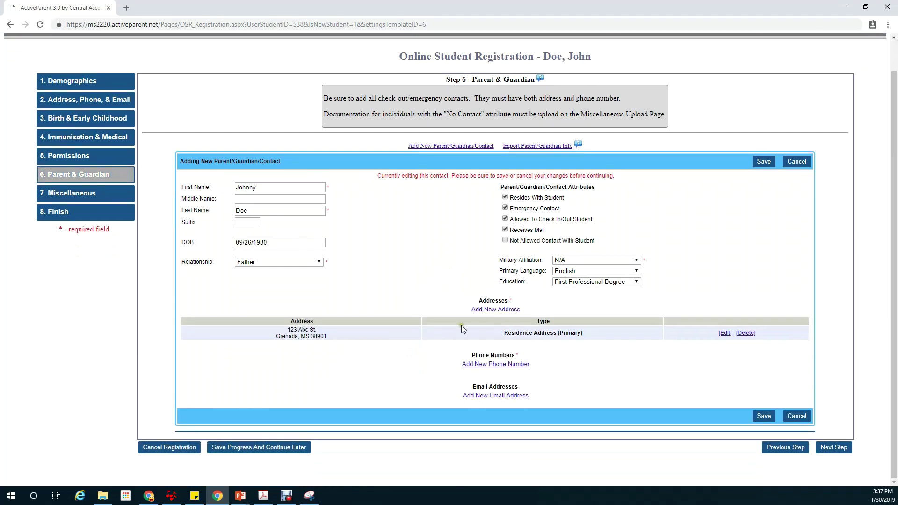
pyautogui.click(497, 364)
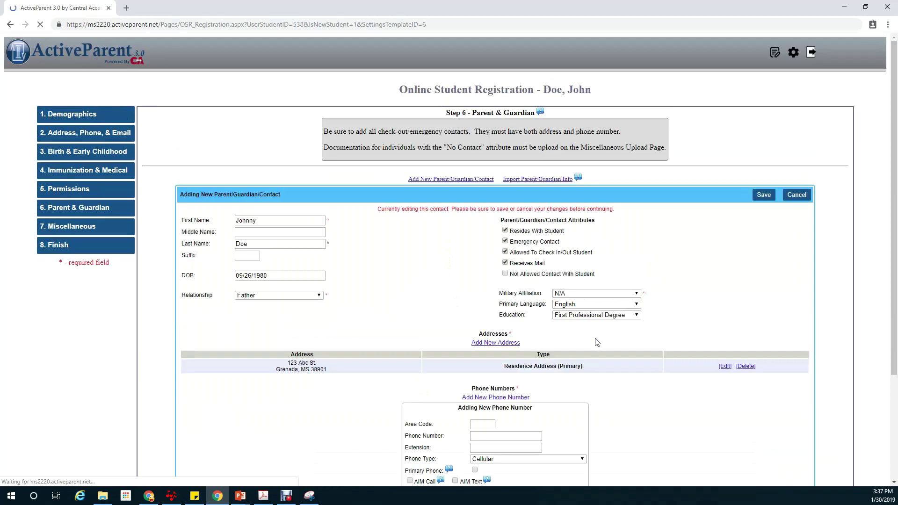
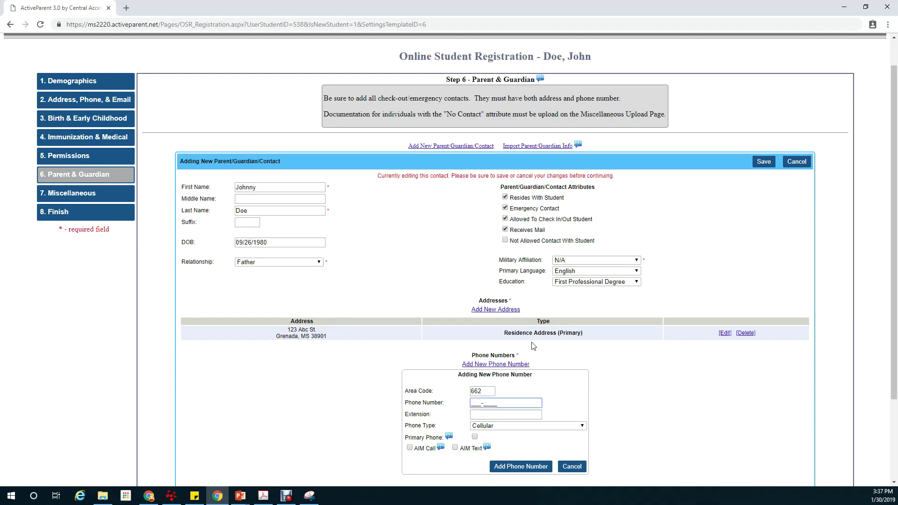
pyautogui.press('Tab')
pyautogui.press('Tab')
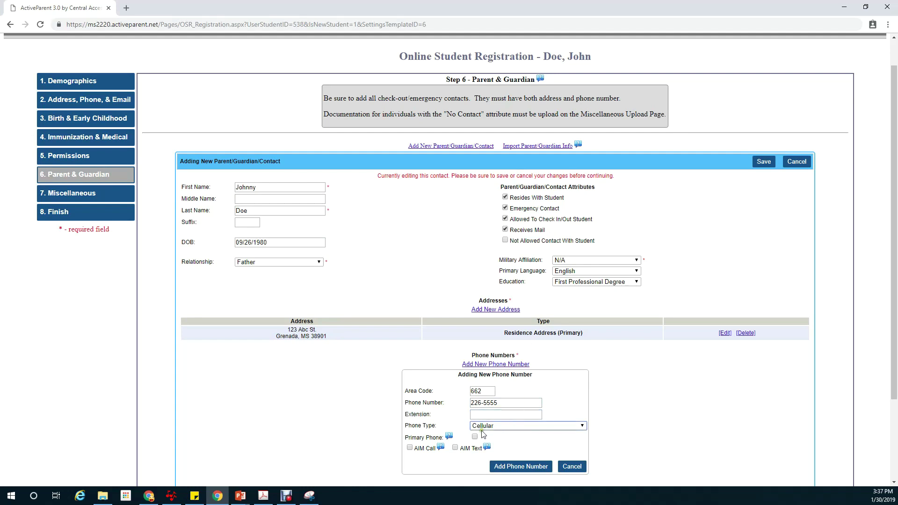
pyautogui.click(475, 436)
pyautogui.click(410, 448)
pyautogui.click(455, 450)
pyautogui.click(520, 466)
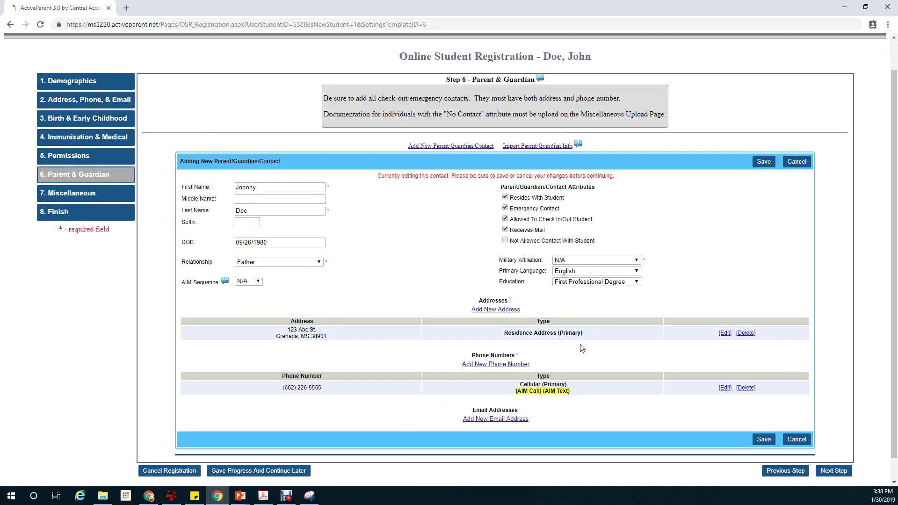
# - Add the contact's email address as primary with AIM email enabled
pyautogui.scroll(-1, 580, 344)
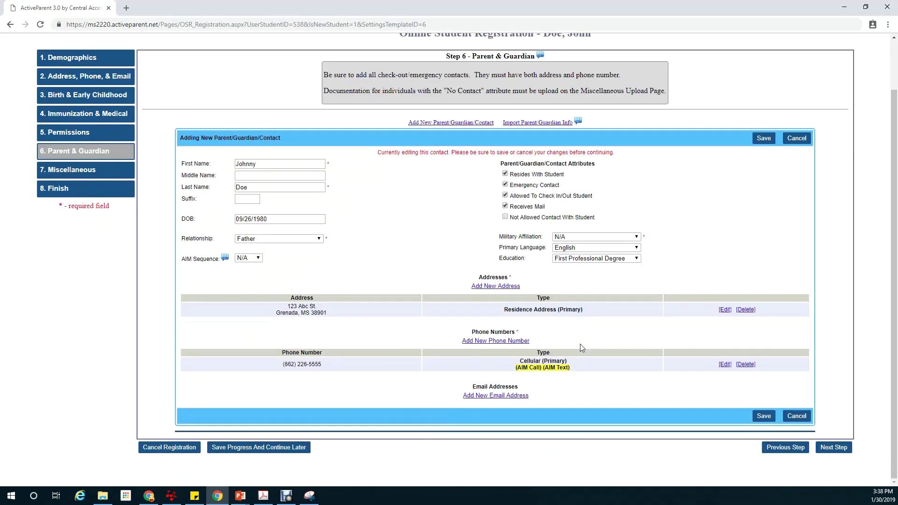
pyautogui.click(497, 396)
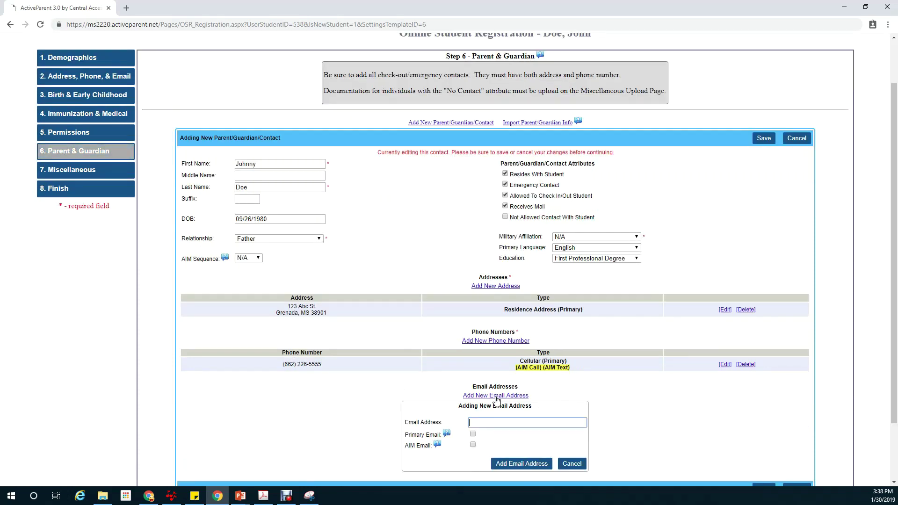
pyautogui.write('none@none.com')
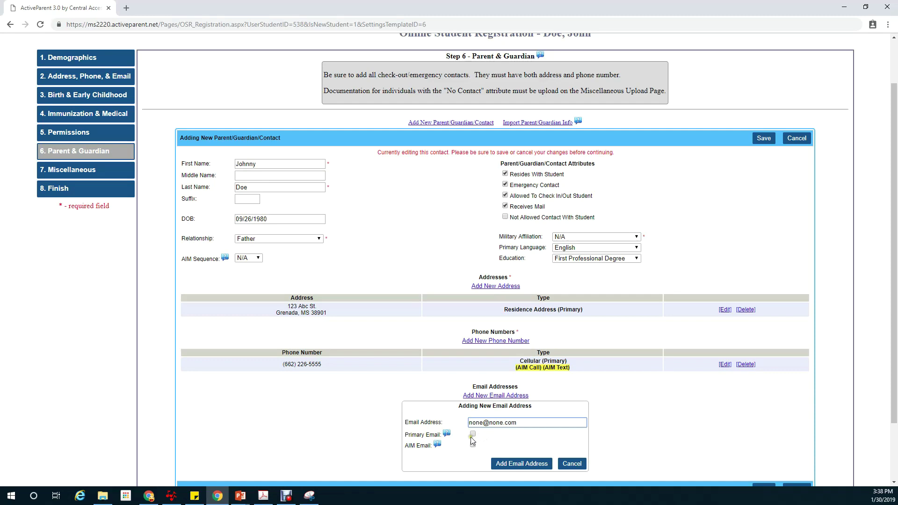
pyautogui.click(473, 434)
pyautogui.click(474, 445)
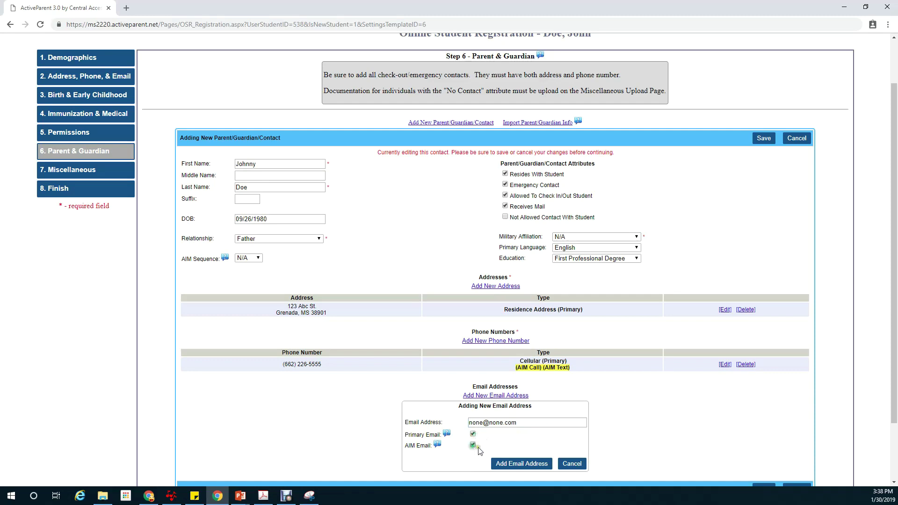
pyautogui.click(526, 464)
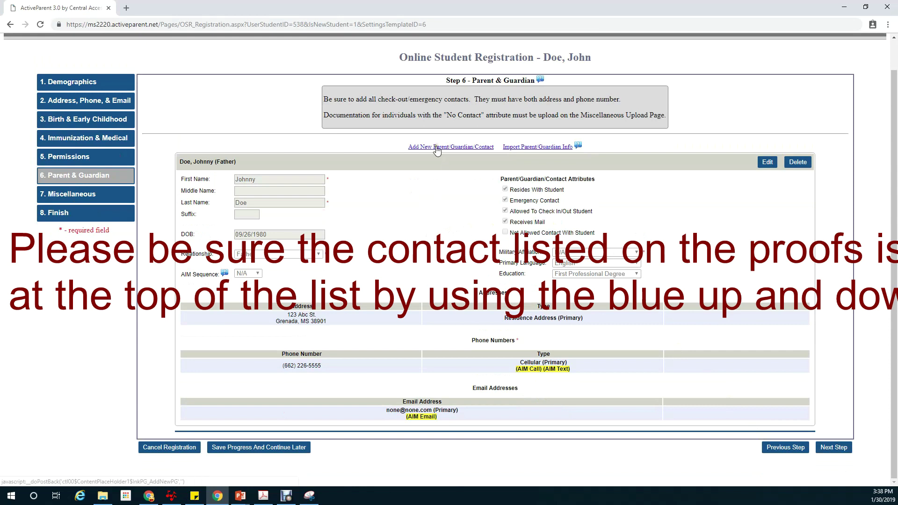
# - Save the father contact and continue to the Miscellaneous step
pyautogui.click(834, 447)
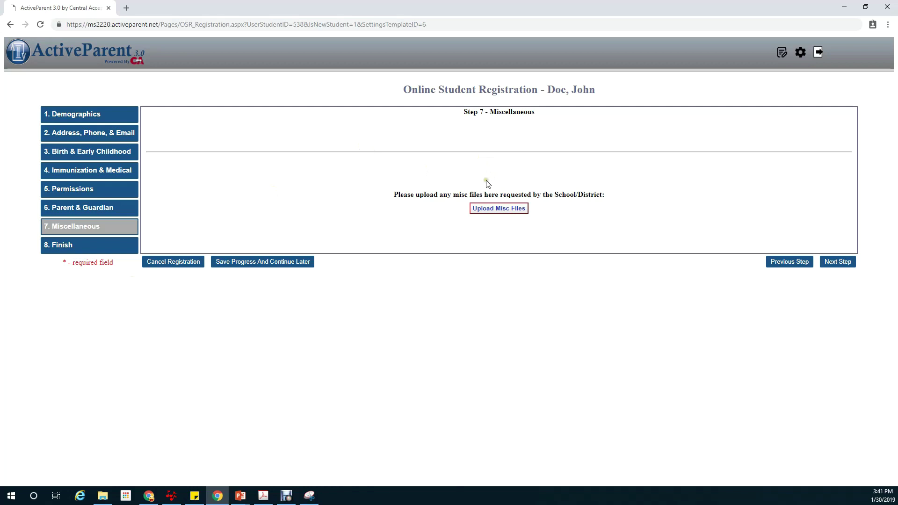
# - Continue past Miscellaneous to the Step 8 Finish page
pyautogui.click(834, 263)
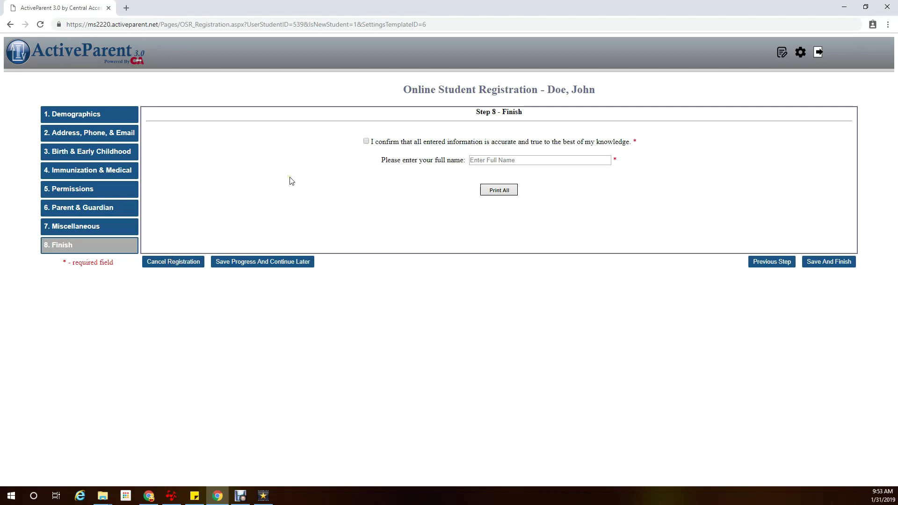
# - Tick the accuracy confirmation, sign with the parent's full name, and submit the registration
pyautogui.click(366, 142)
pyautogui.click(506, 162)
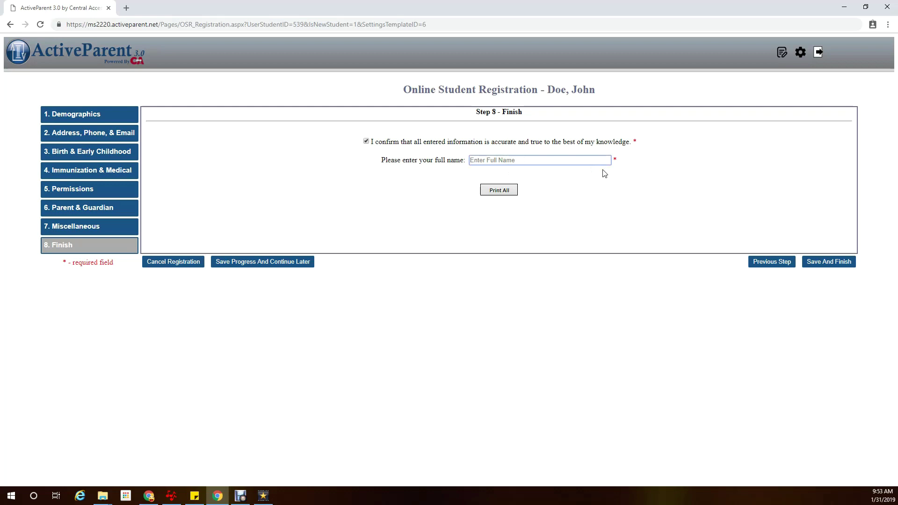
pyautogui.write('John A Doe')
pyautogui.press('BackSpace')
pyautogui.press('BackSpace')
pyautogui.press('BackSpace')
pyautogui.write('Doe')
pyautogui.click(827, 262)
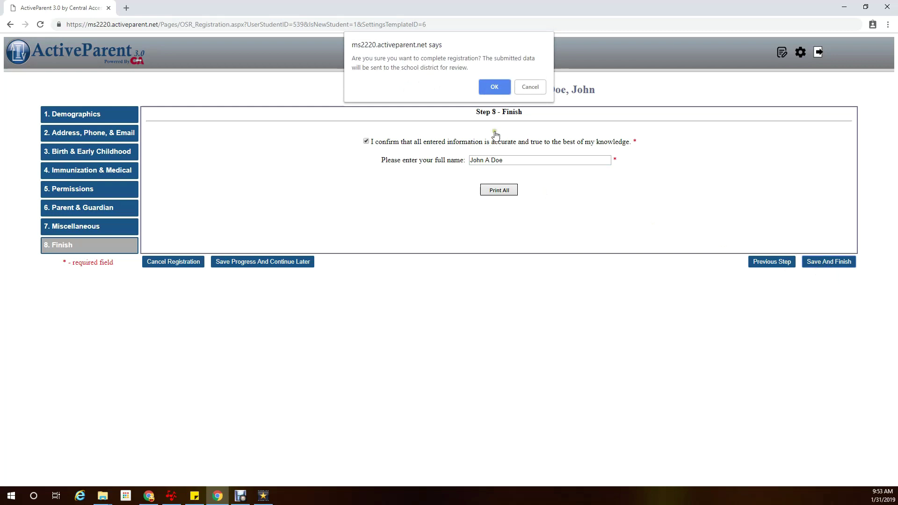
pyautogui.click(494, 87)
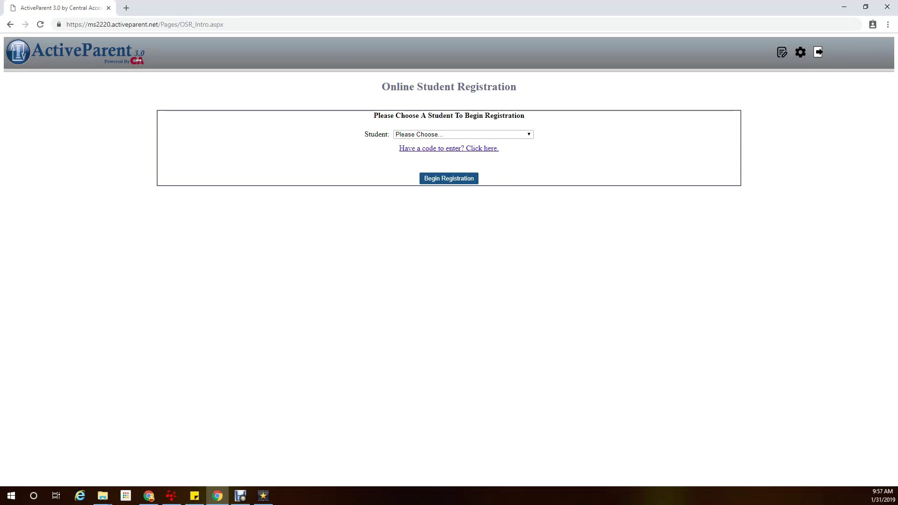